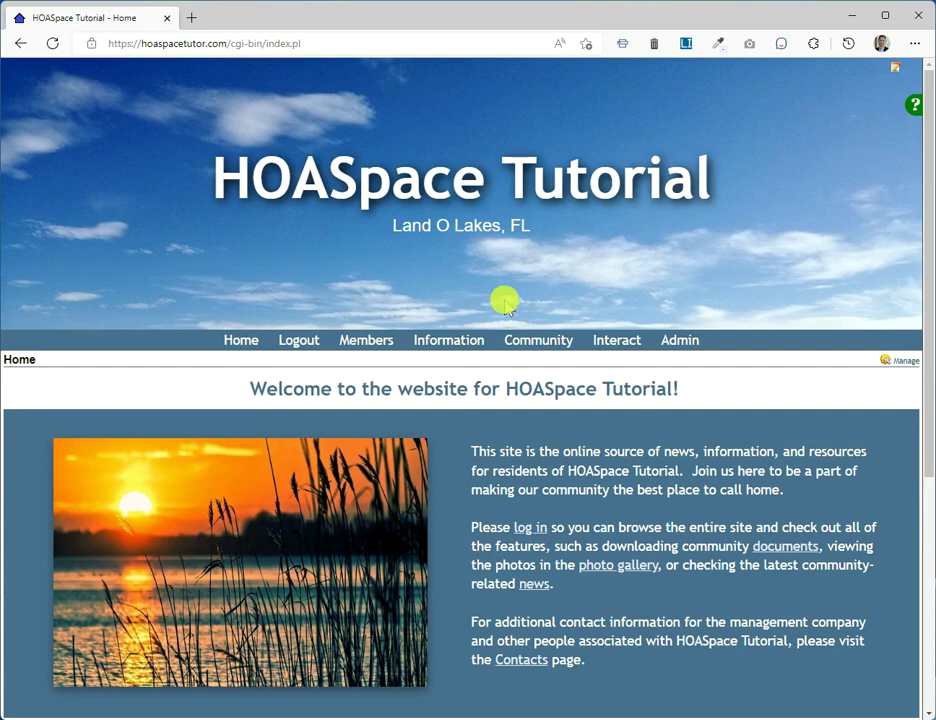
Open the Surveys administration page and start a new survey.
{"action": "left_click", "coordinate": [671, 341]}
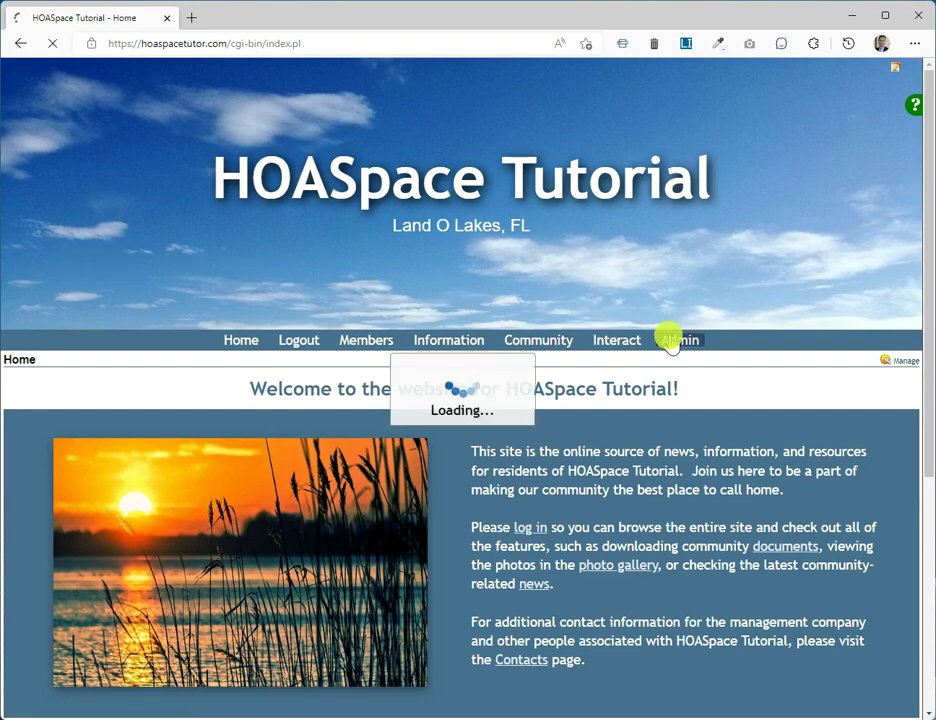
{"action": "scroll", "coordinate": [662, 355], "scroll_direction": "down", "scroll_amount": 5}
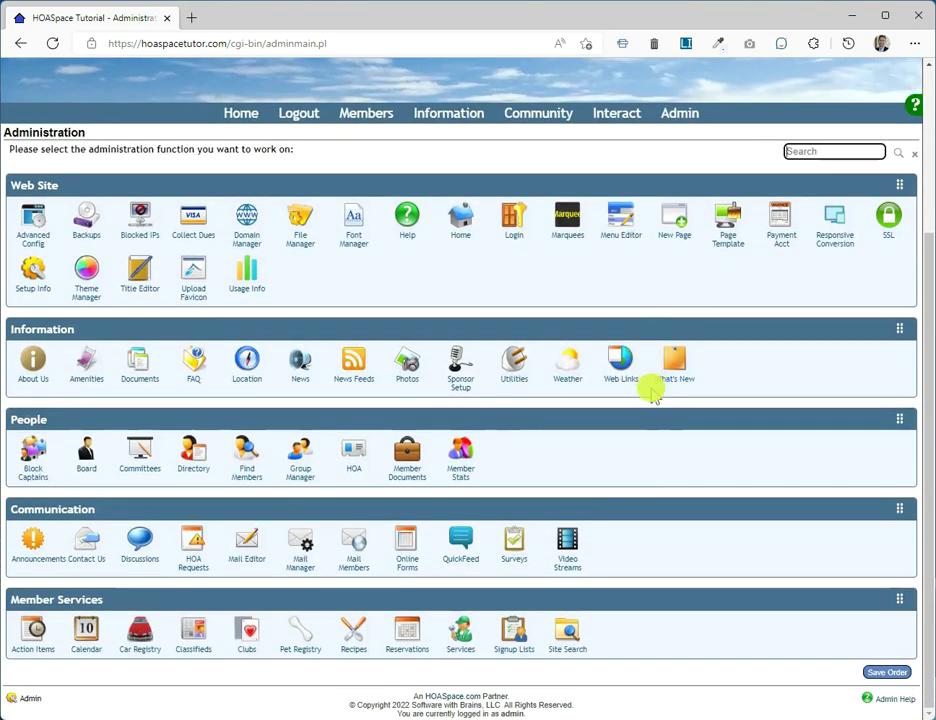
{"action": "left_click", "coordinate": [516, 554]}
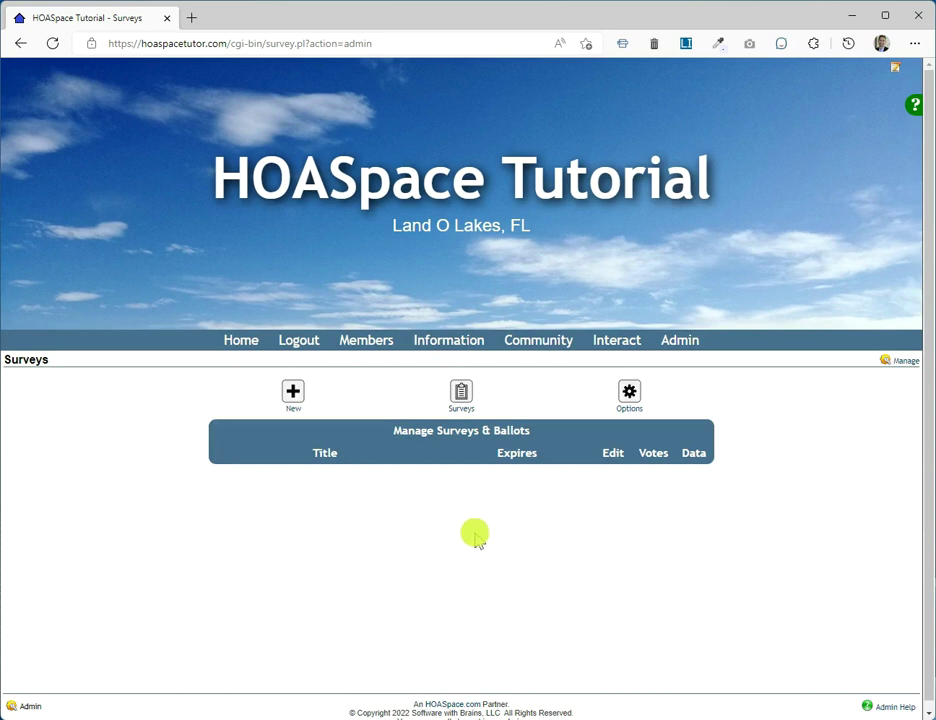
{"action": "left_click", "coordinate": [291, 390]}
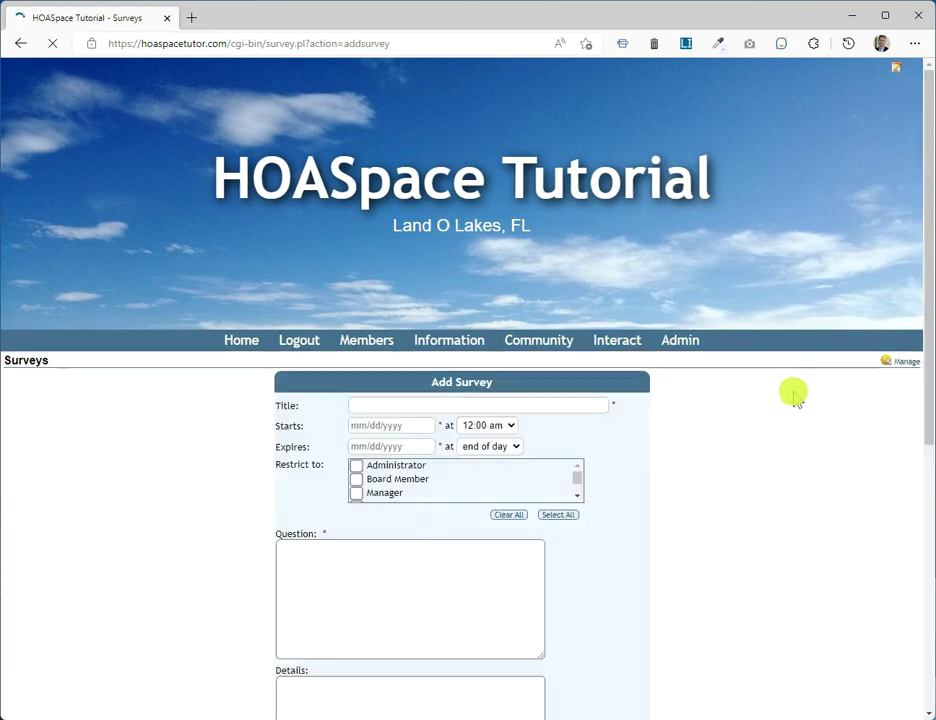
Title the new survey "Speed Bumps".
{"action": "scroll", "coordinate": [800, 410], "scroll_direction": "down", "scroll_amount": 3}
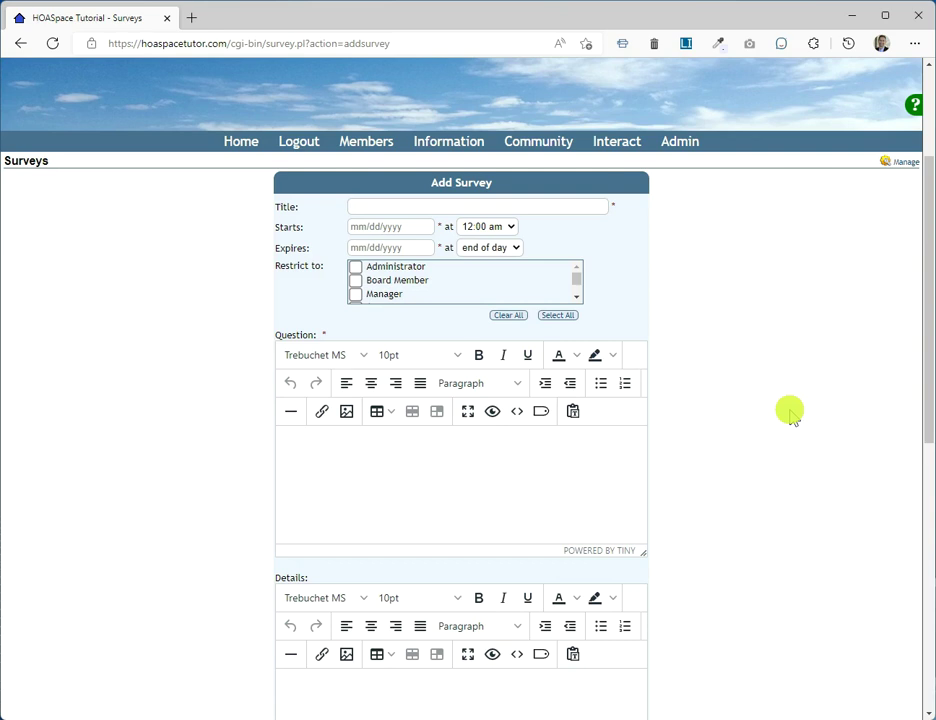
{"action": "left_click", "coordinate": [407, 205]}
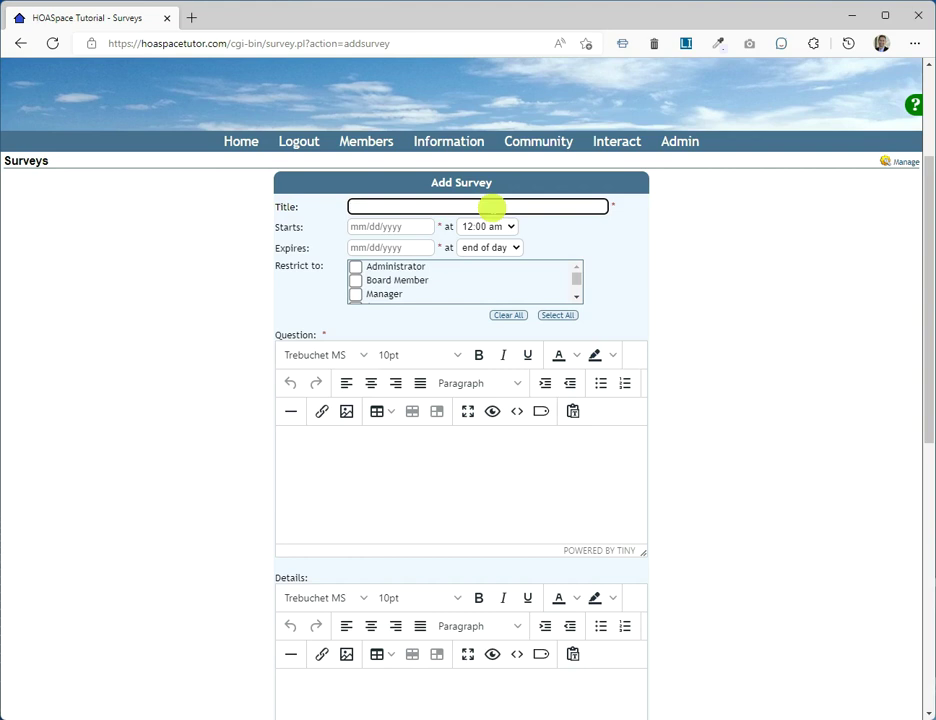
{"action": "type", "text": "Speed Bumps"}
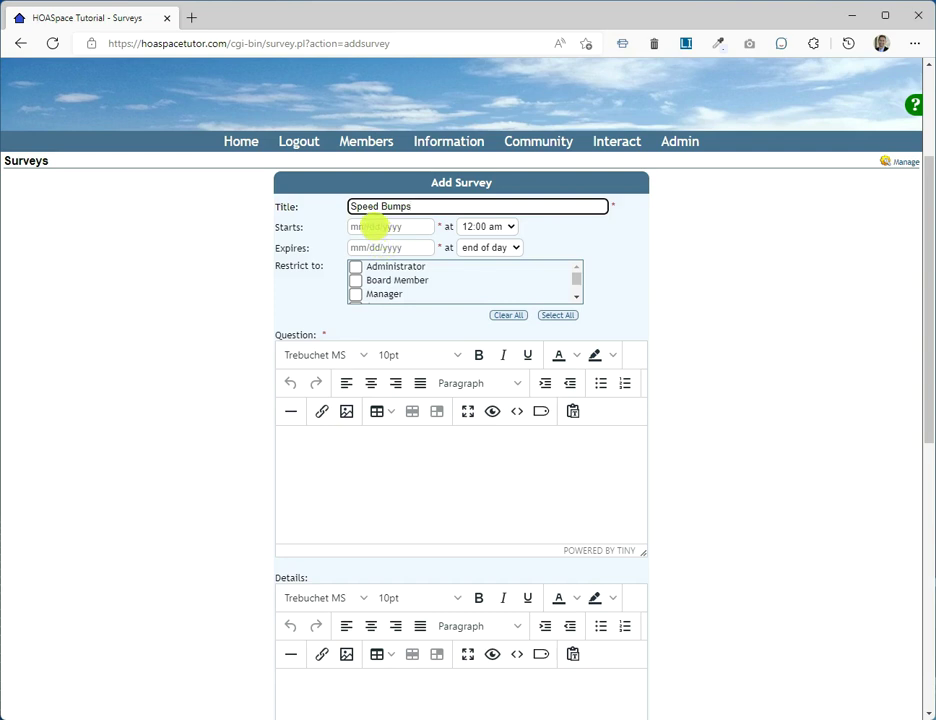
Set the survey to start on 7/19/2022 and expire on 7/26/2022, leaving the expiry time at end of day.
{"action": "left_click", "coordinate": [371, 226]}
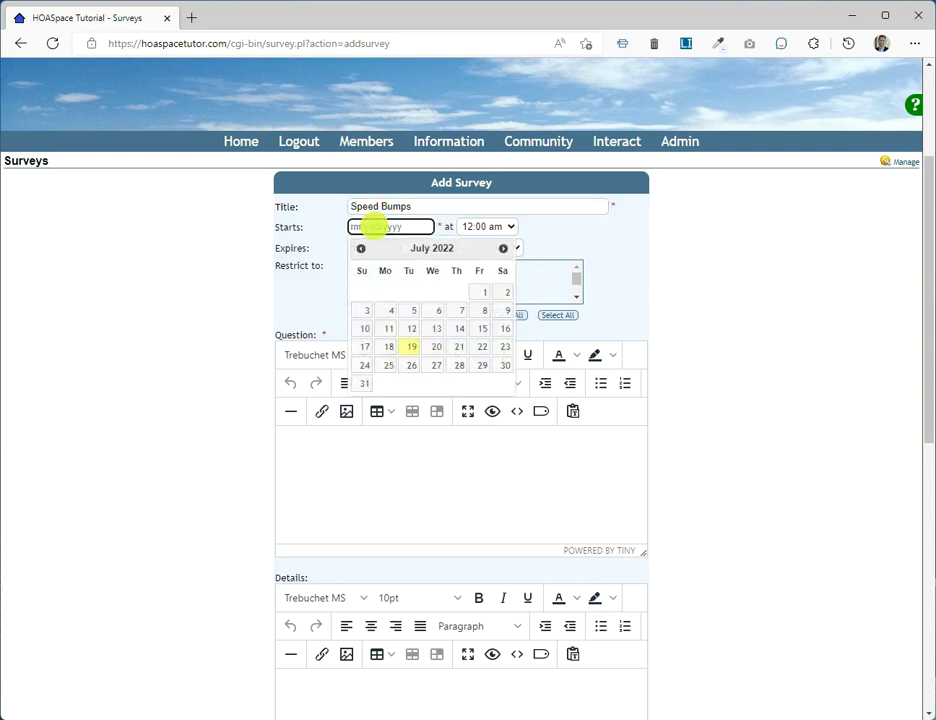
{"action": "left_click", "coordinate": [410, 347]}
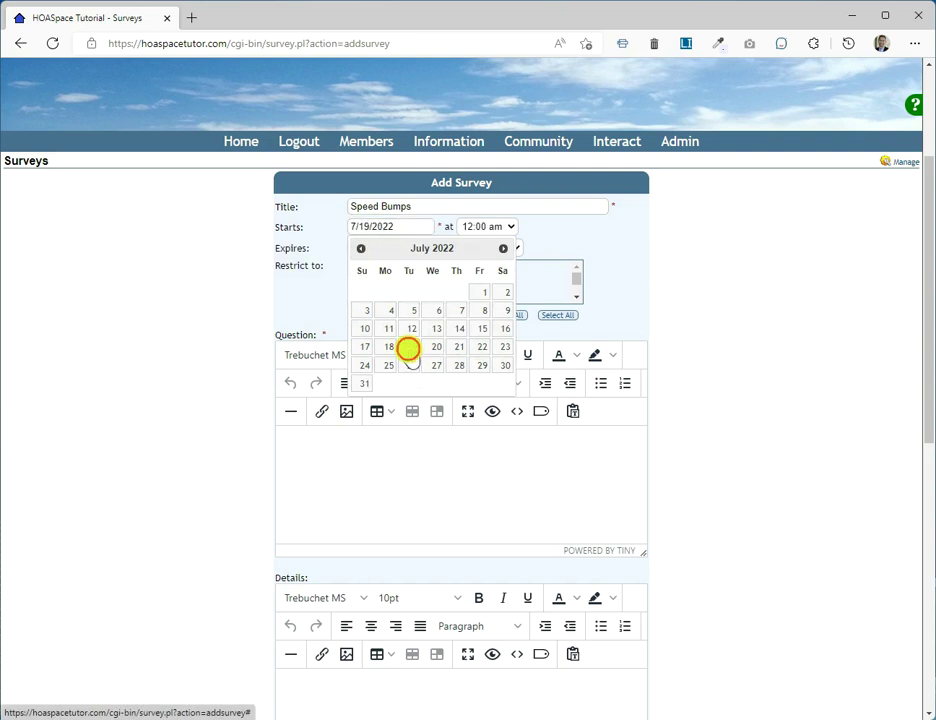
{"action": "left_click", "coordinate": [361, 248]}
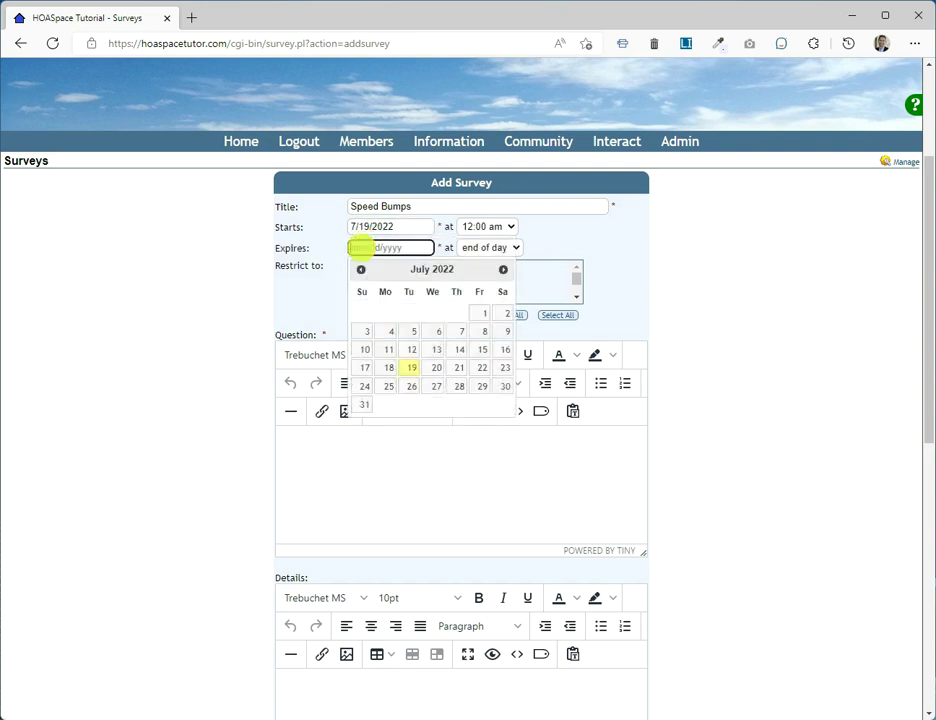
{"action": "left_click", "coordinate": [412, 387]}
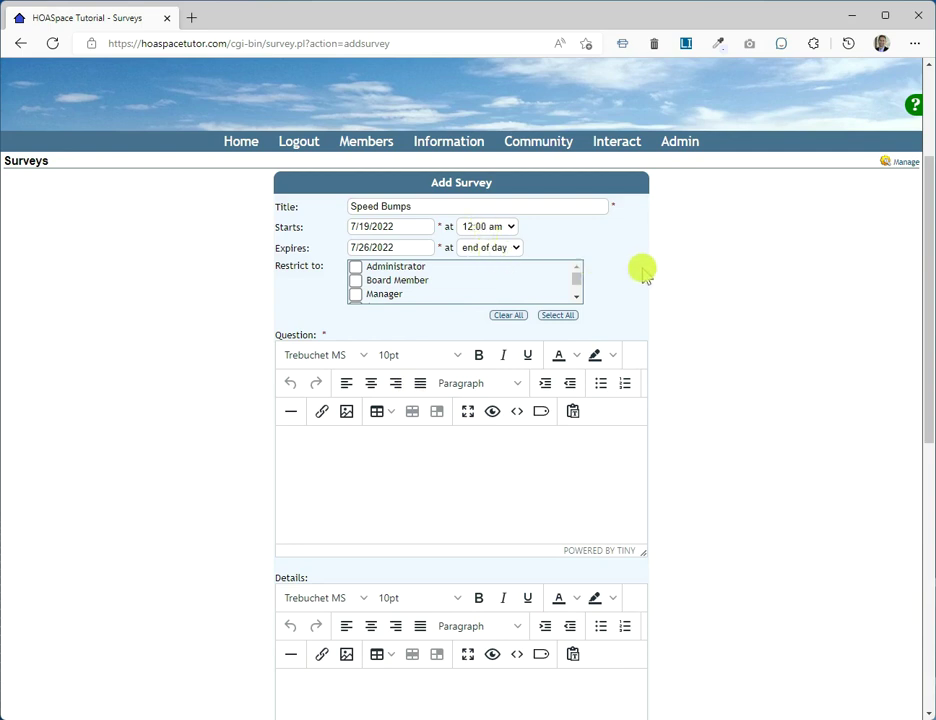
{"action": "left_click", "coordinate": [501, 247]}
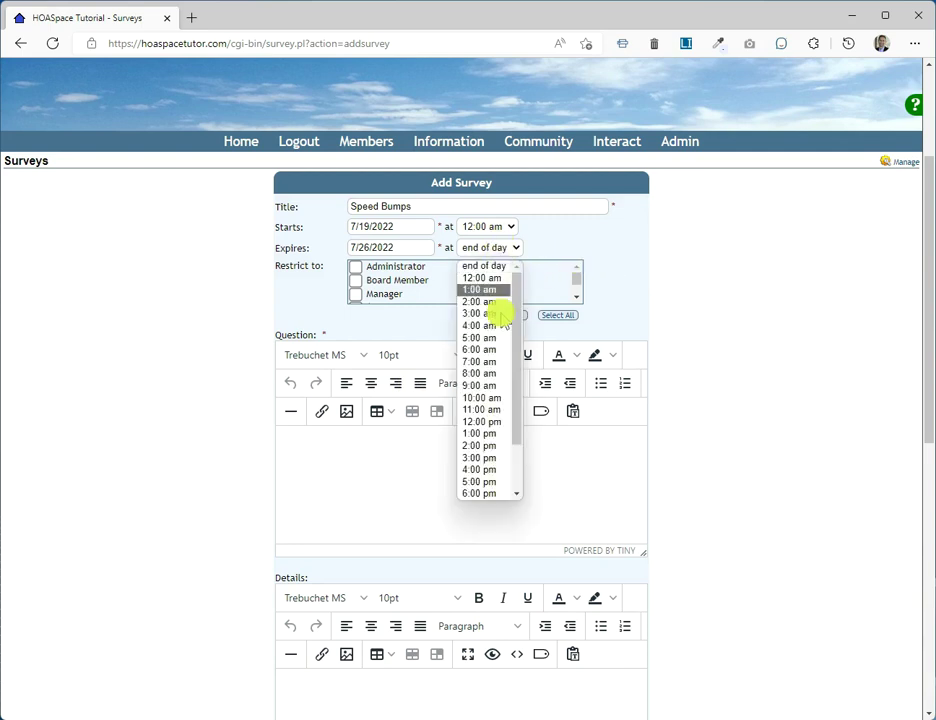
{"action": "left_click", "coordinate": [771, 259]}
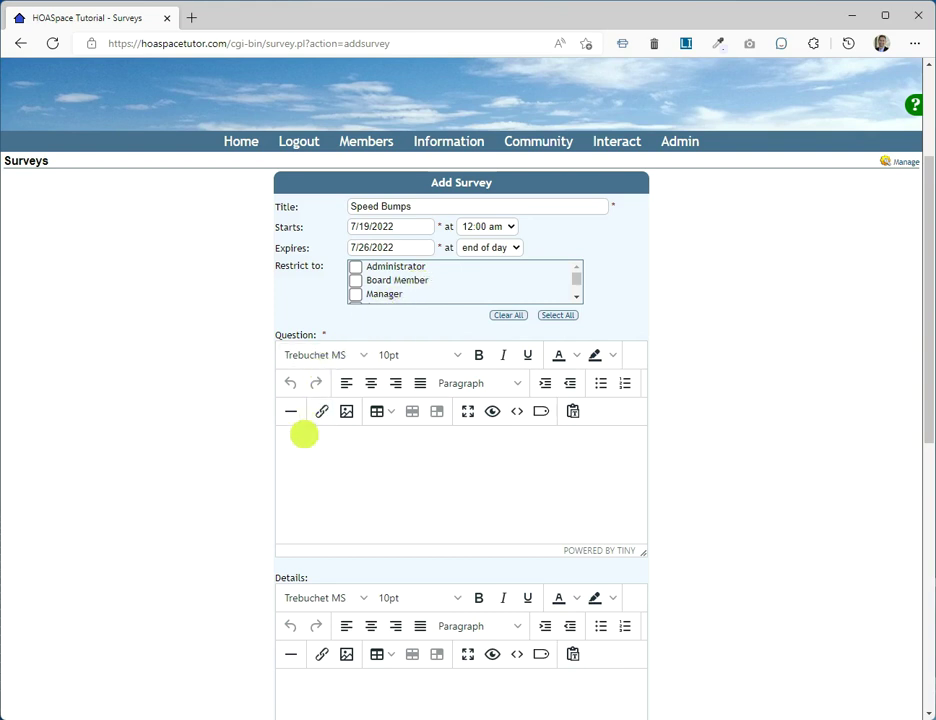
Enter "Should we have speed bumps?" as the survey question.
{"action": "left_click", "coordinate": [284, 439]}
{"action": "type", "text": "Should we have "}
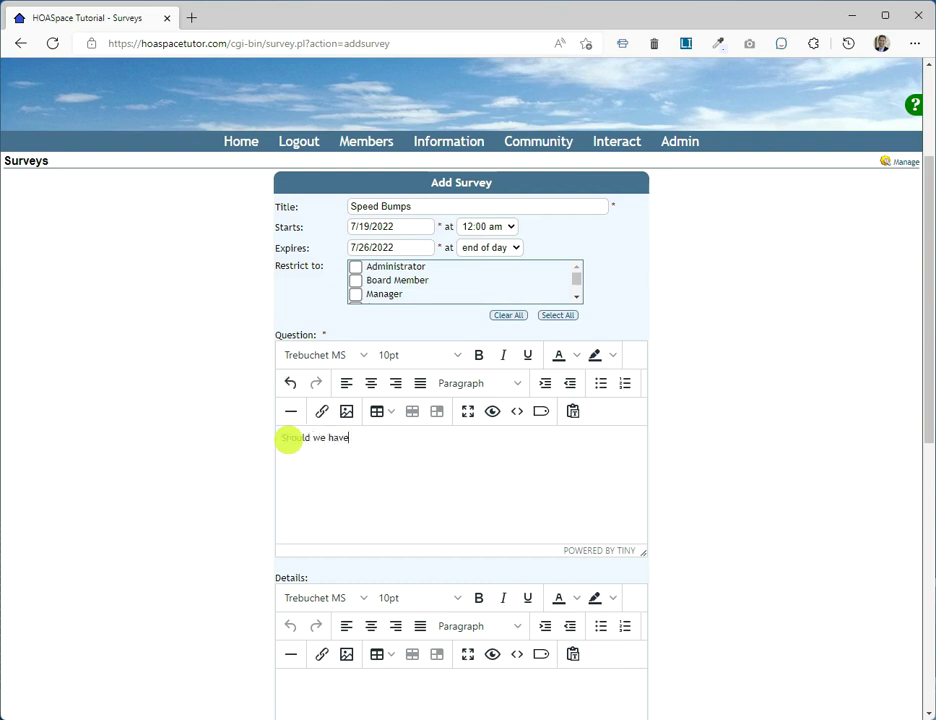
{"action": "type", "text": "speed bumps?"}
Enter "Yes" as response 1 and "No" as response 2.
{"action": "scroll", "coordinate": [581, 472], "scroll_direction": "down", "scroll_amount": 2}
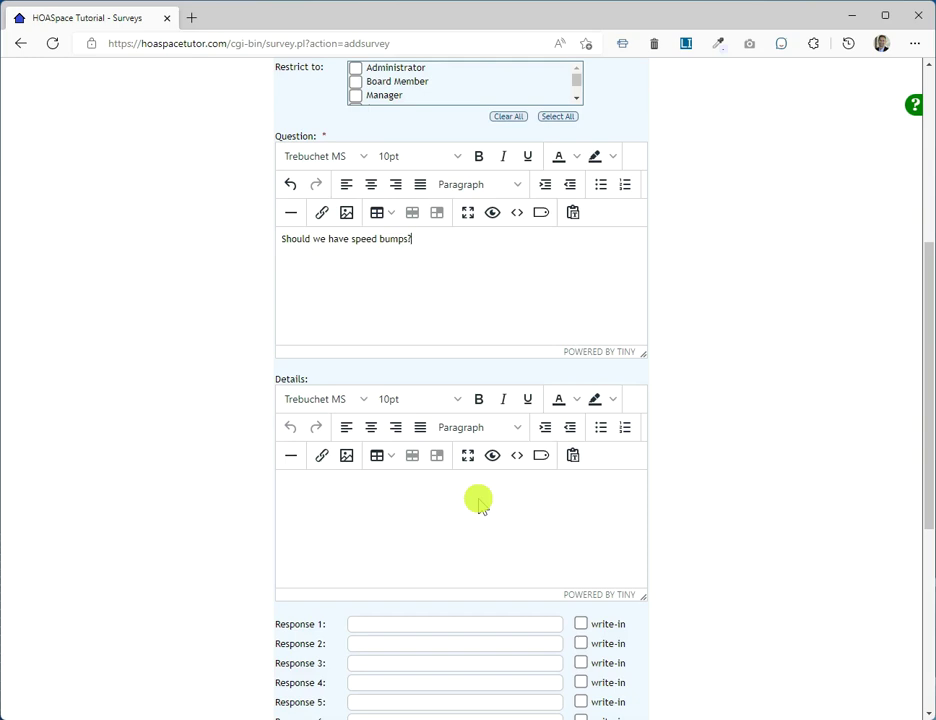
{"action": "scroll", "coordinate": [479, 500], "scroll_direction": "down", "scroll_amount": 2}
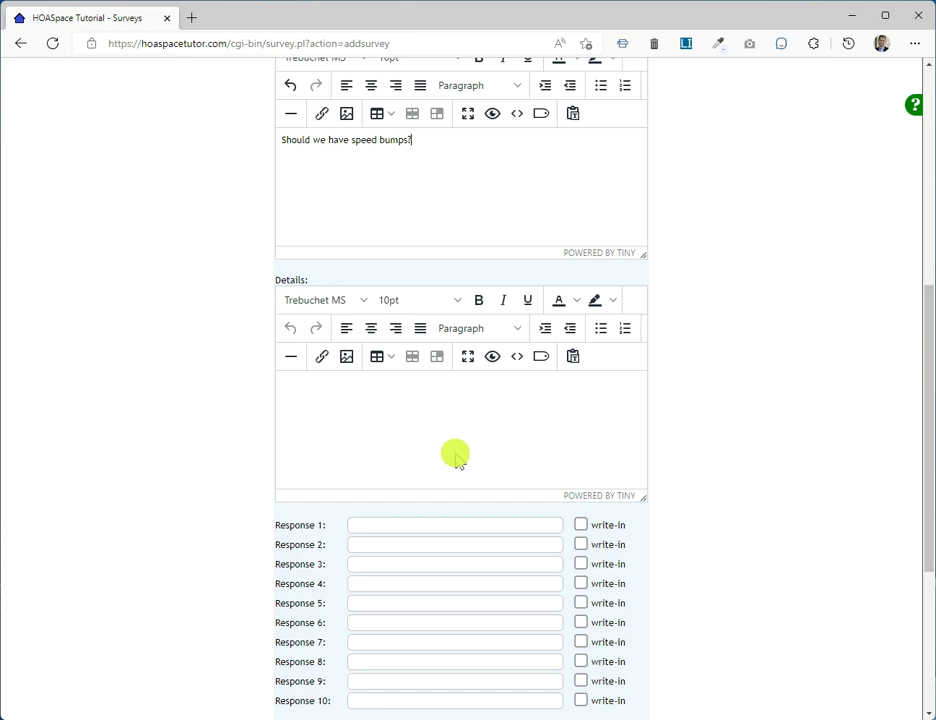
{"action": "left_click", "coordinate": [401, 526]}
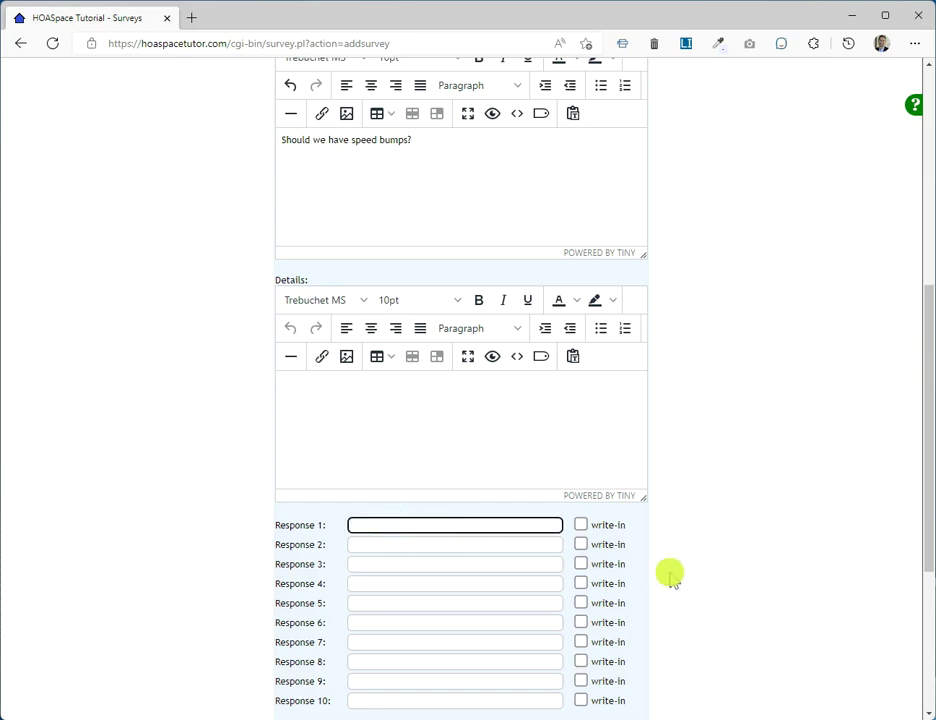
{"action": "scroll", "coordinate": [669, 573], "scroll_direction": "down", "scroll_amount": 1}
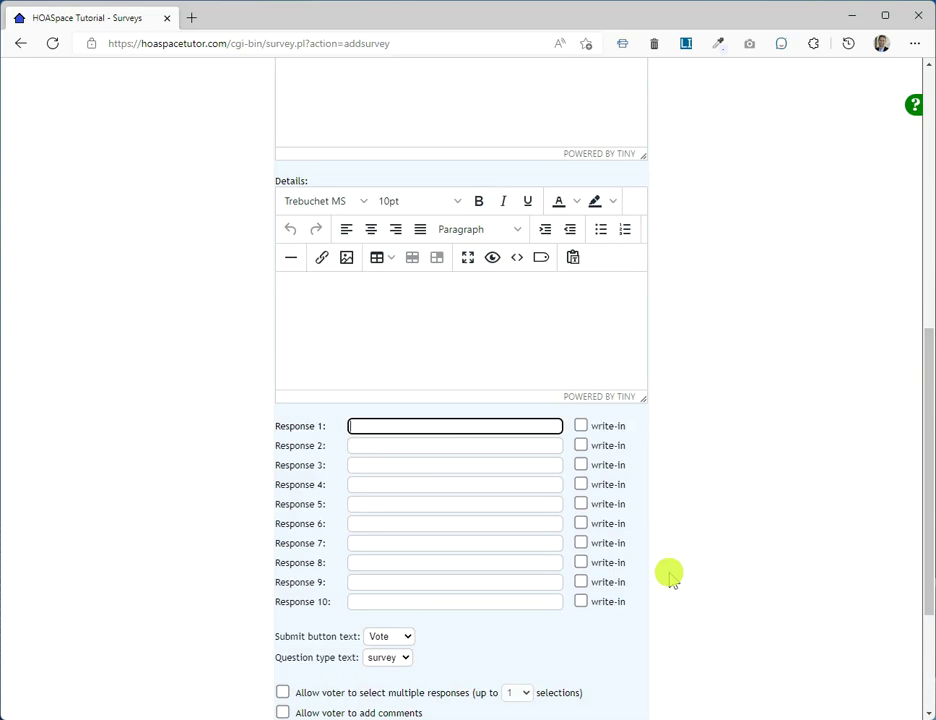
{"action": "type", "text": "Yes"}
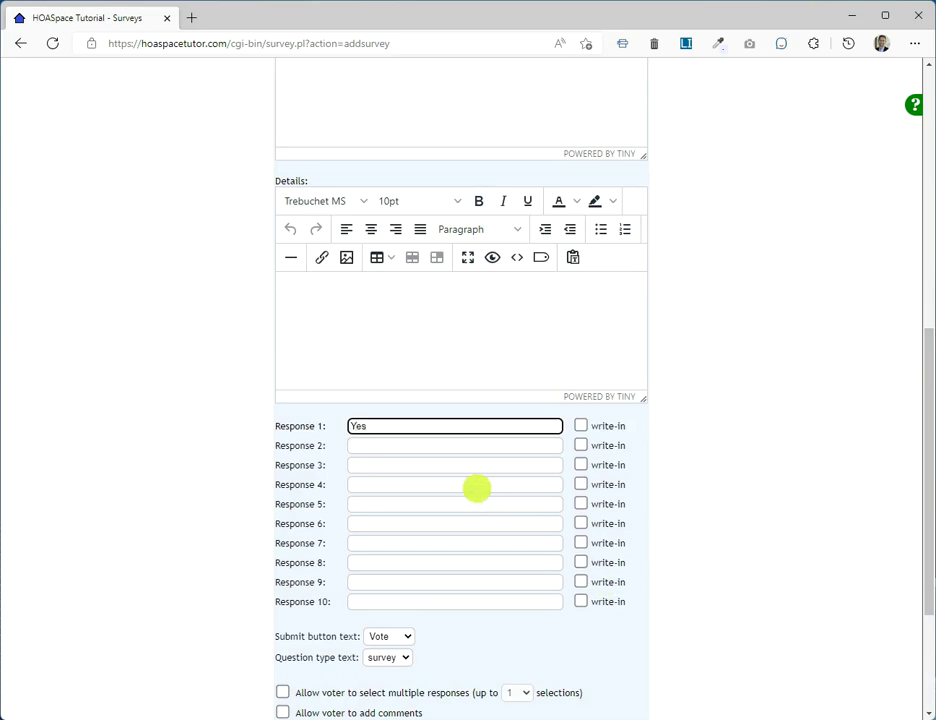
{"action": "left_click", "coordinate": [383, 445]}
{"action": "type", "text": "No"}
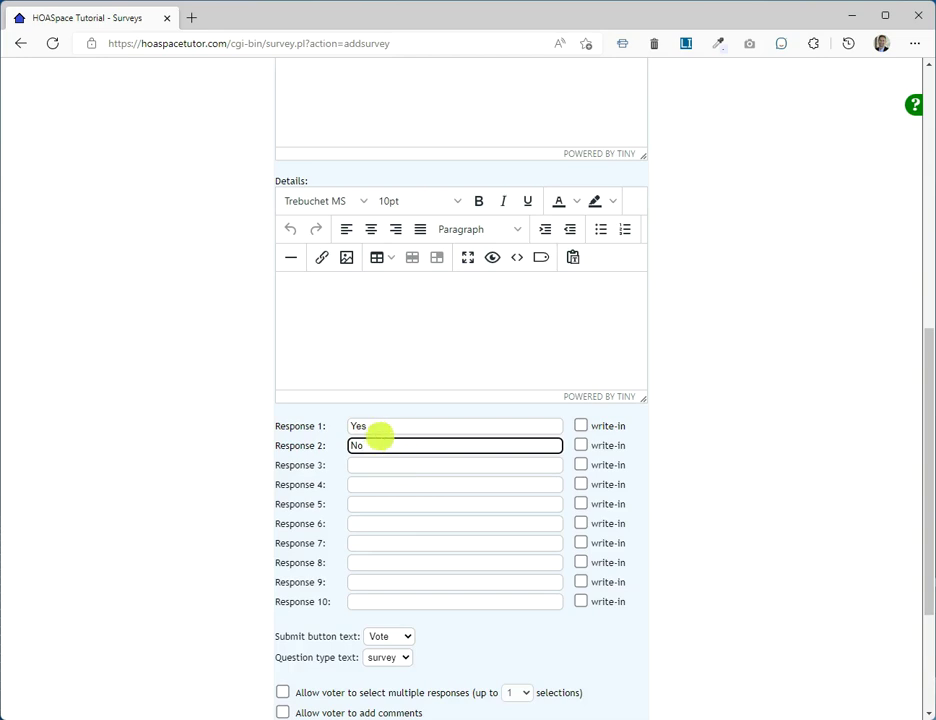
{"action": "left_click", "coordinate": [370, 425]}
{"action": "left_click", "coordinate": [378, 444]}
{"action": "left_click", "coordinate": [397, 465]}
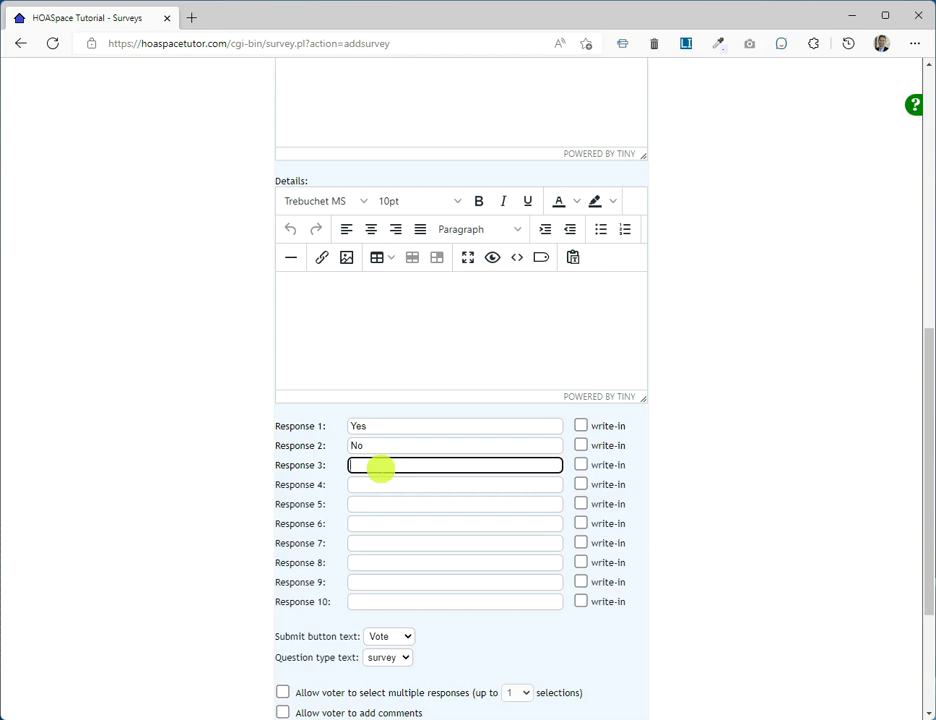
Set the submit button text to Submit and keep the question type text as survey.
{"action": "scroll", "coordinate": [377, 478], "scroll_direction": "down", "scroll_amount": 2}
{"action": "scroll", "coordinate": [260, 520], "scroll_direction": "down", "scroll_amount": 2}
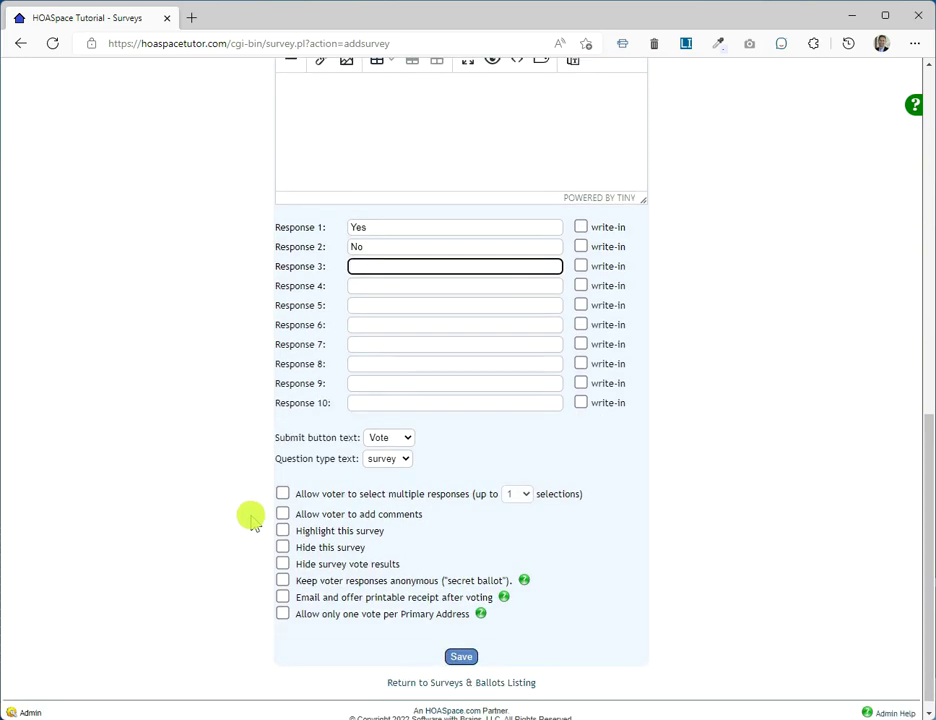
{"action": "left_click", "coordinate": [392, 438]}
{"action": "left_click", "coordinate": [394, 439]}
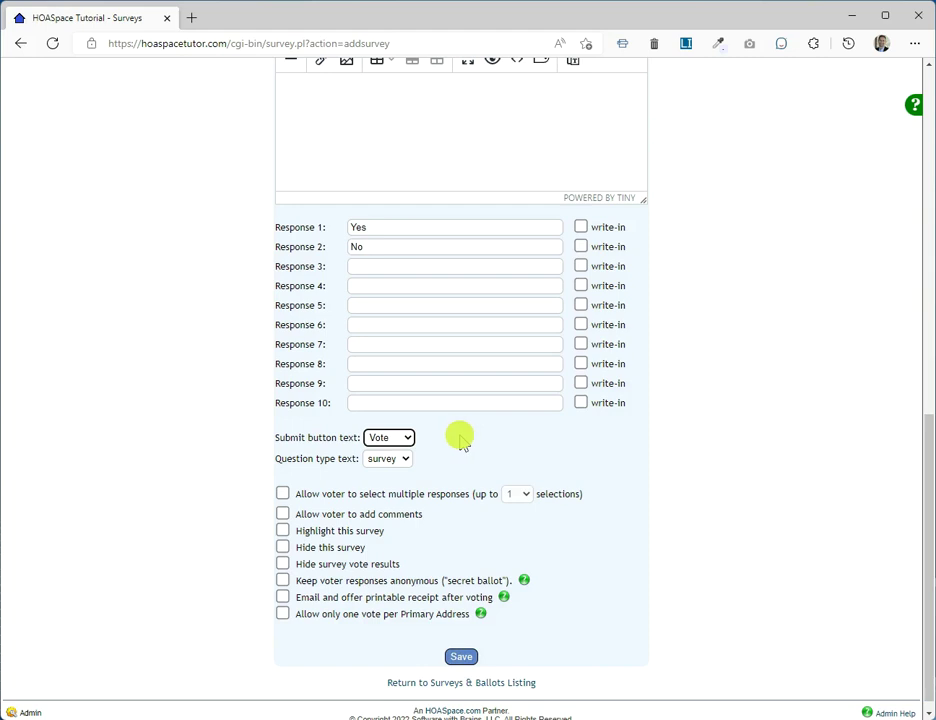
{"action": "left_click", "coordinate": [393, 441]}
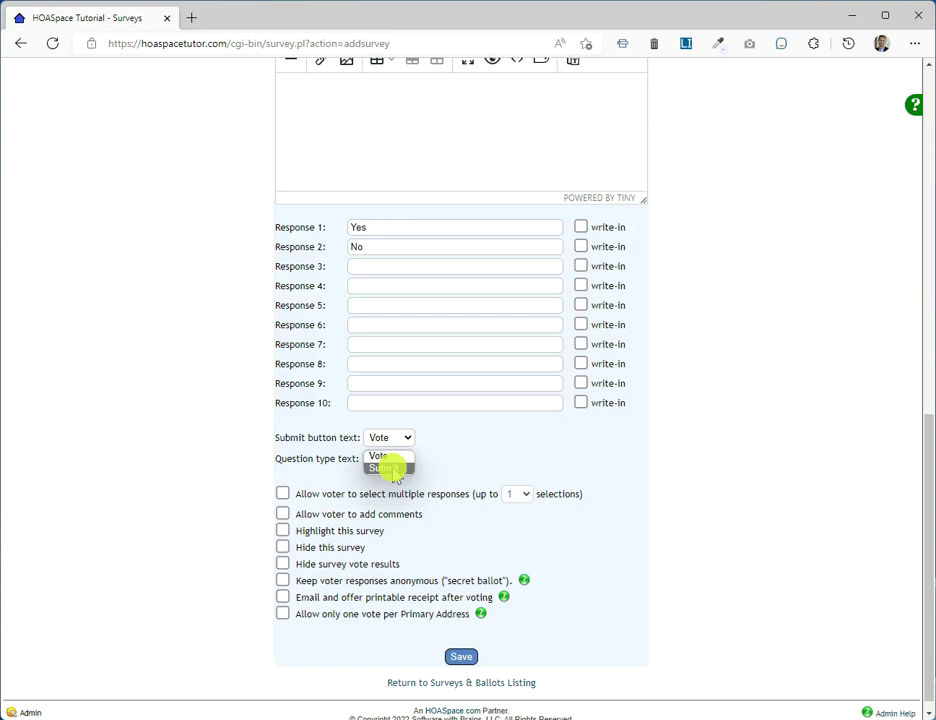
{"action": "left_click", "coordinate": [390, 468]}
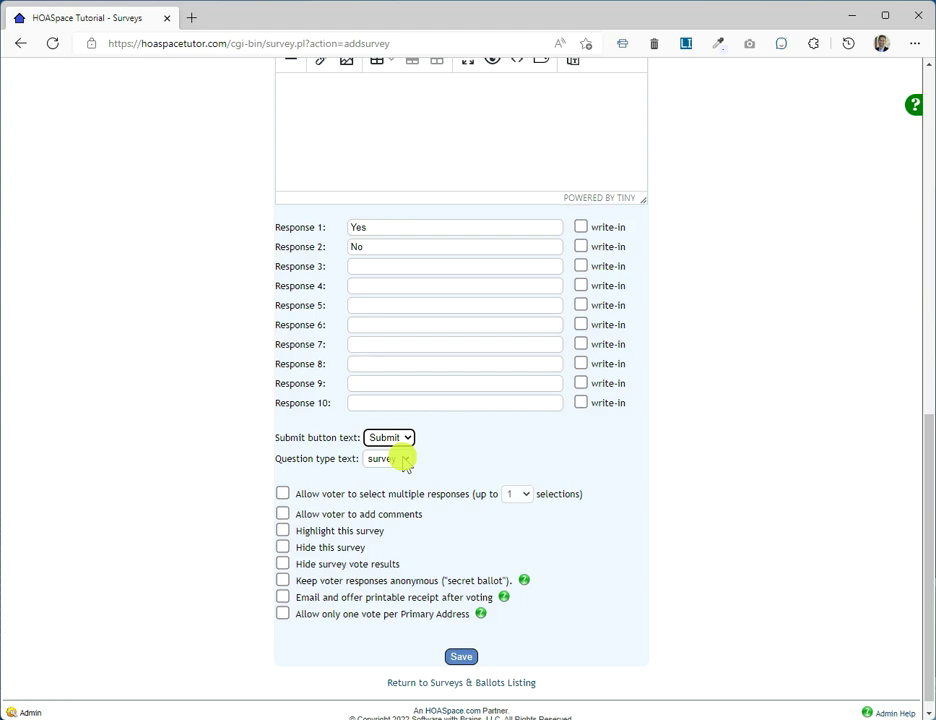
{"action": "left_click", "coordinate": [405, 459]}
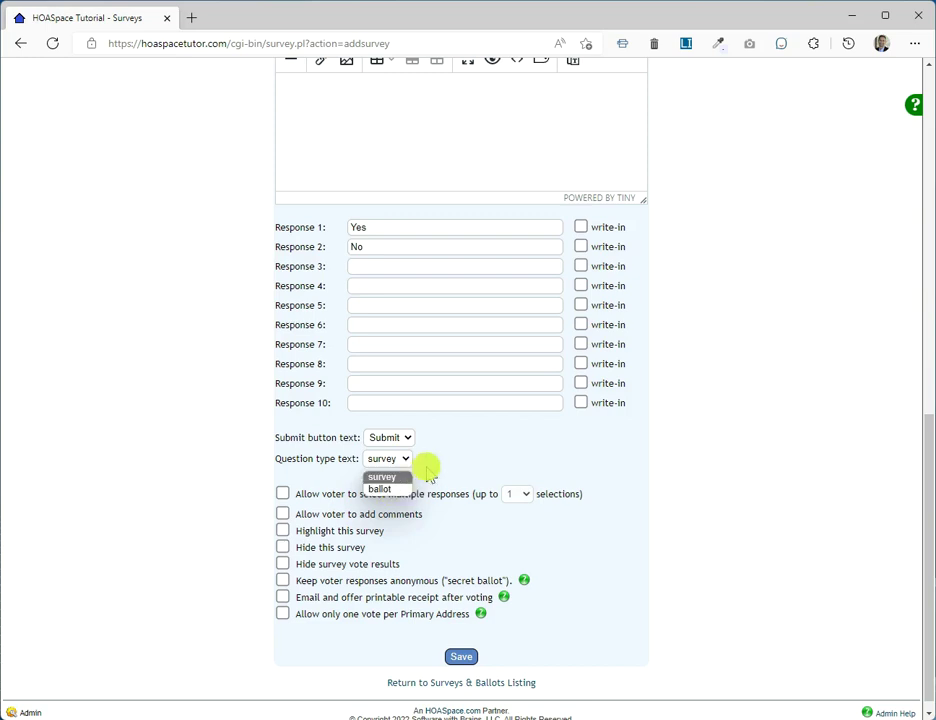
{"action": "left_click", "coordinate": [426, 466]}
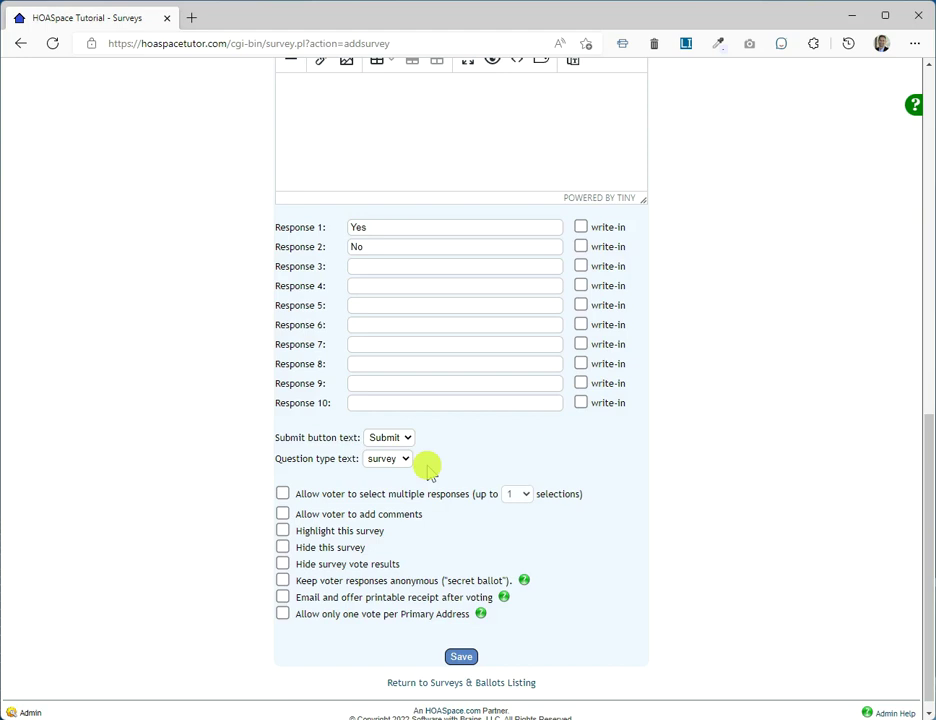
Review the help notes for the secret ballot, printable receipt and one vote per Primary Address options.
{"action": "scroll", "coordinate": [427, 470], "scroll_direction": "up", "scroll_amount": 2}
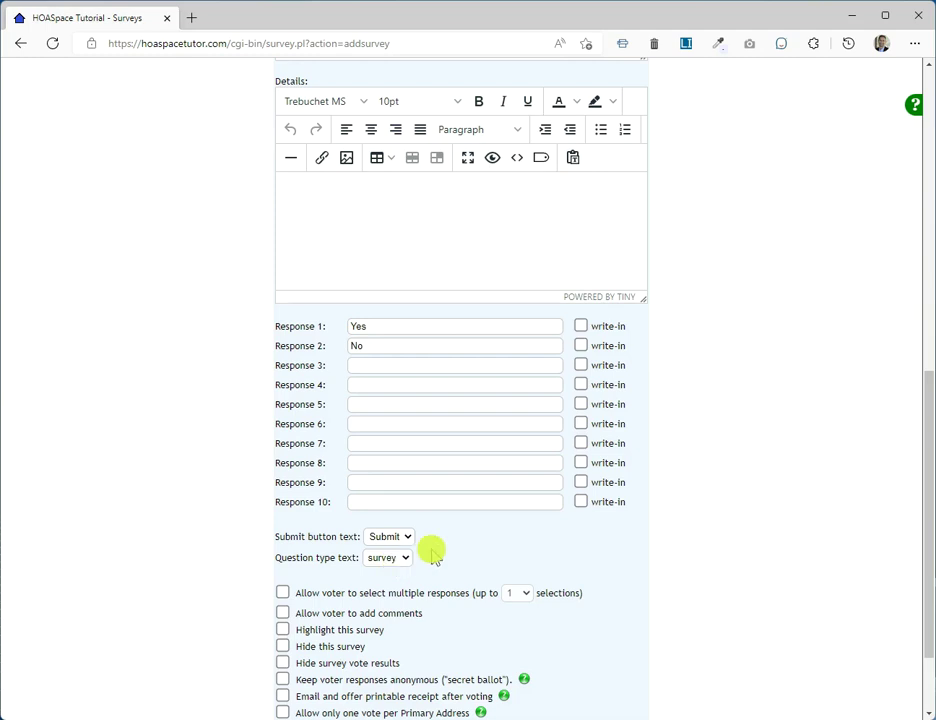
{"action": "scroll", "coordinate": [640, 501], "scroll_direction": "down", "scroll_amount": 3}
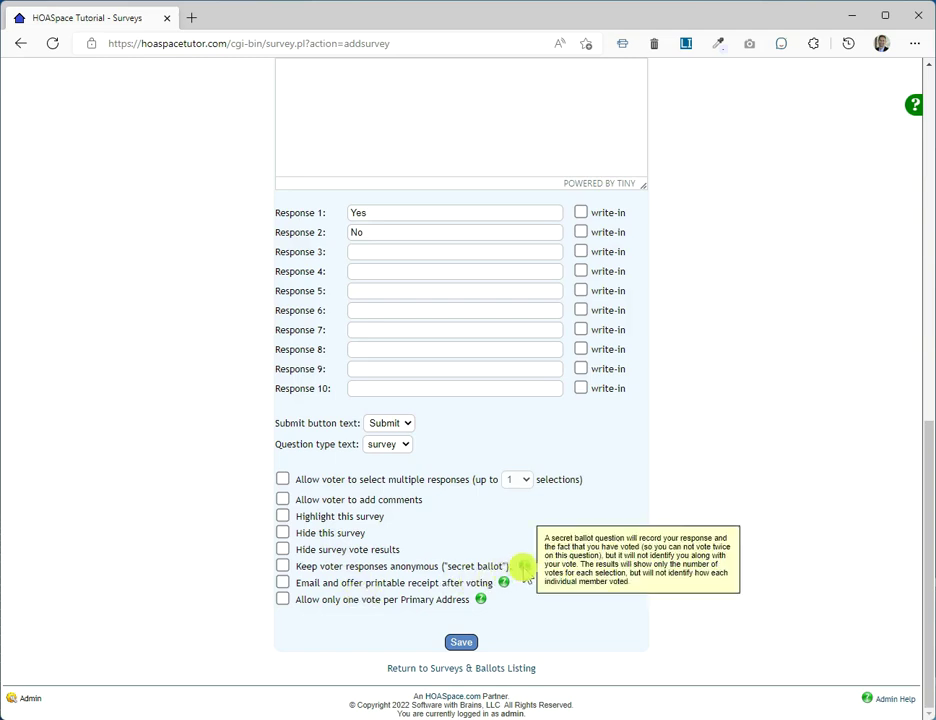
{"action": "mouse_move", "coordinate": [505, 580]}
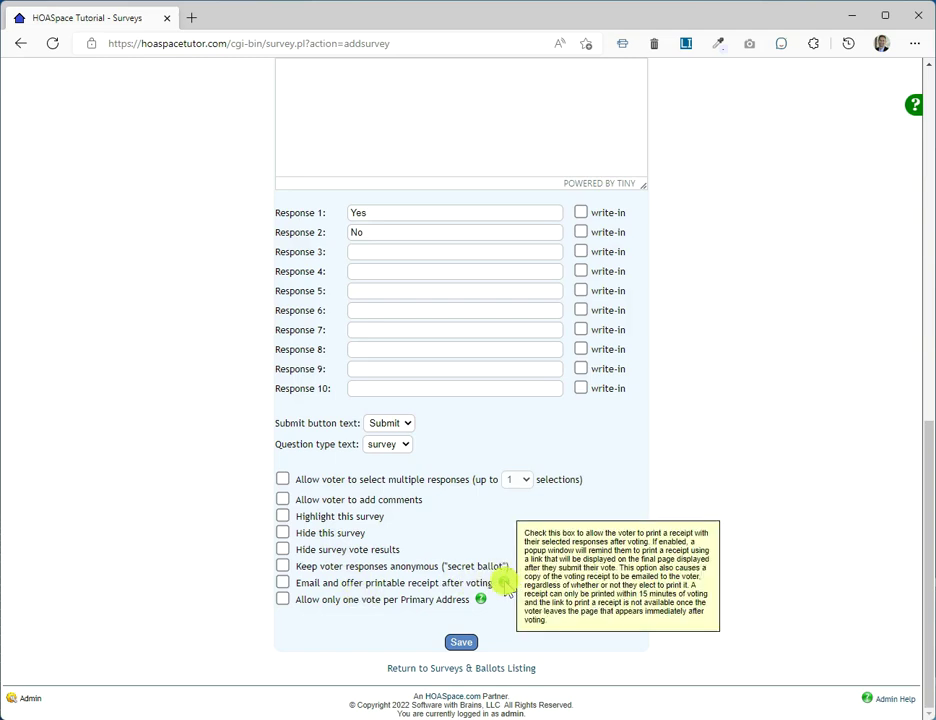
{"action": "mouse_move", "coordinate": [481, 600]}
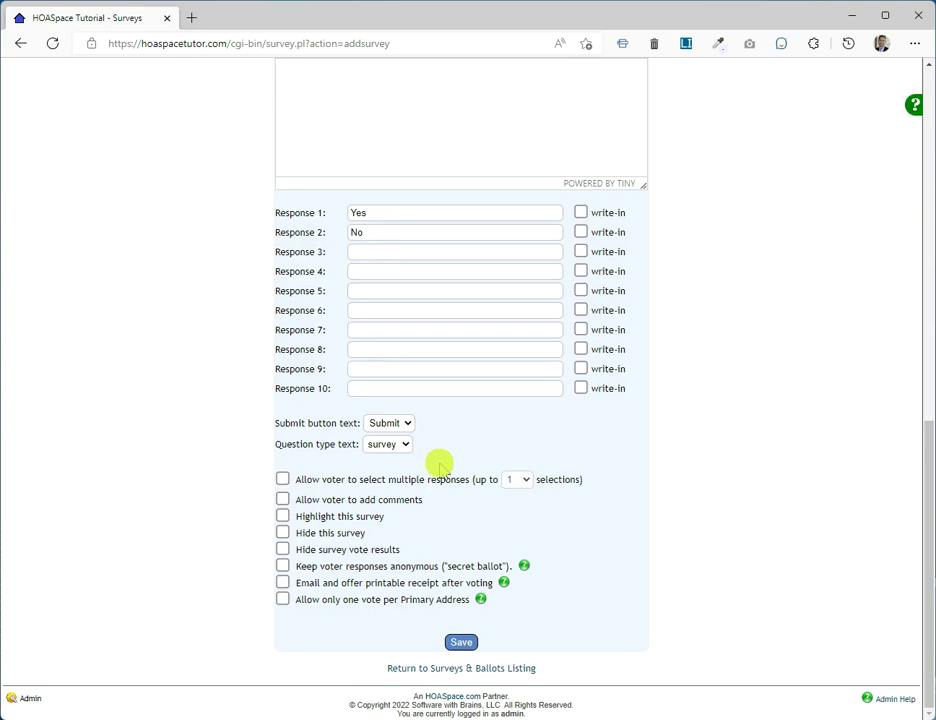
Try allowing voters to select multiple responses with up to 3 selections, and turn the option back off.
{"action": "left_click", "coordinate": [282, 481]}
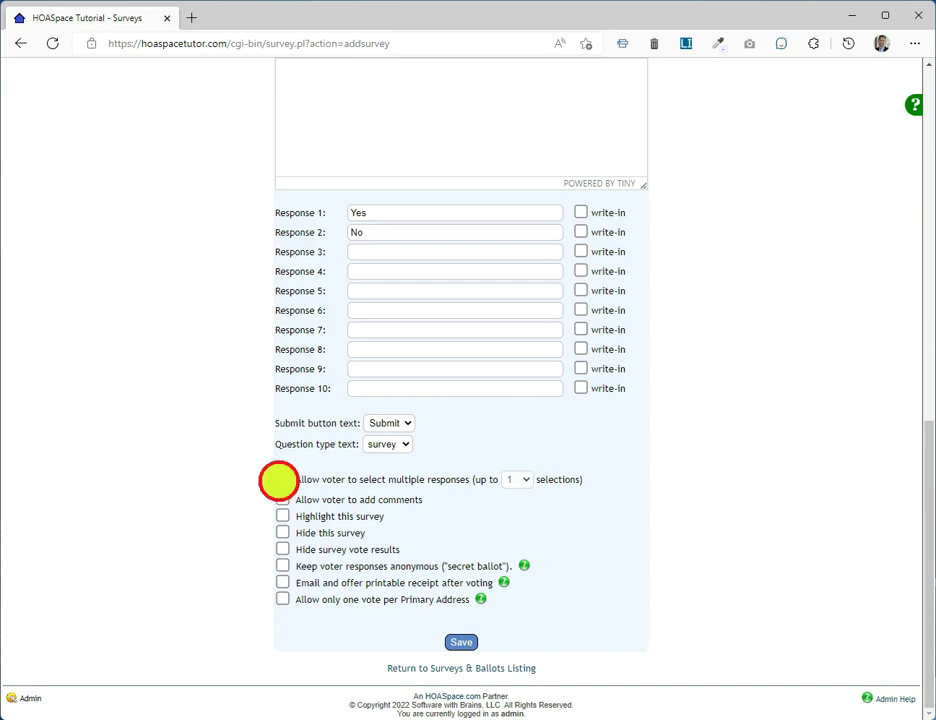
{"action": "left_click", "coordinate": [512, 480]}
{"action": "left_click", "coordinate": [512, 516]}
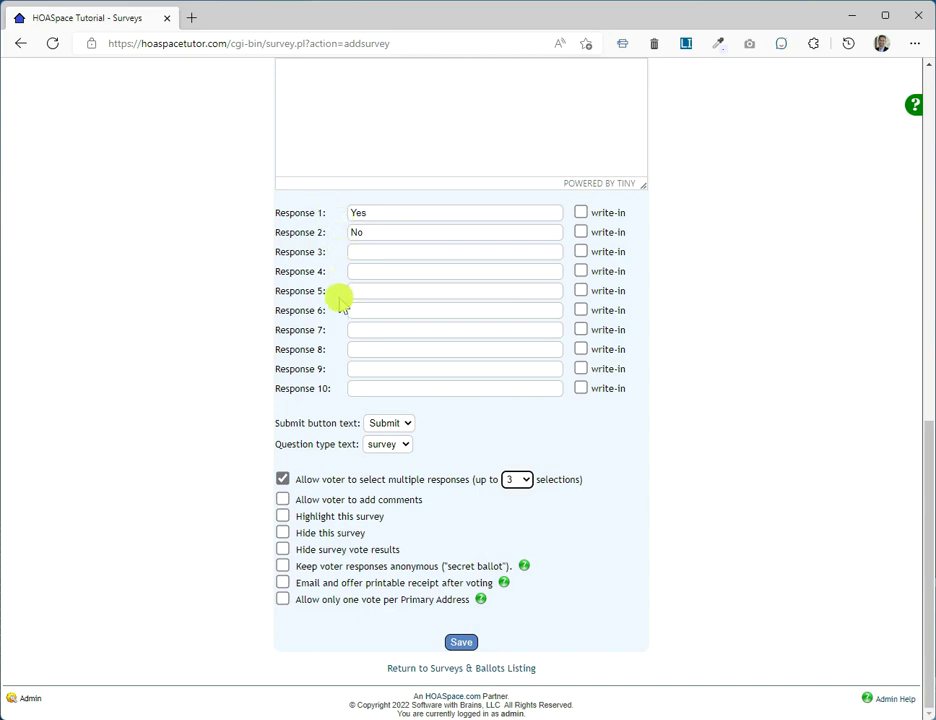
{"action": "left_click", "coordinate": [282, 479]}
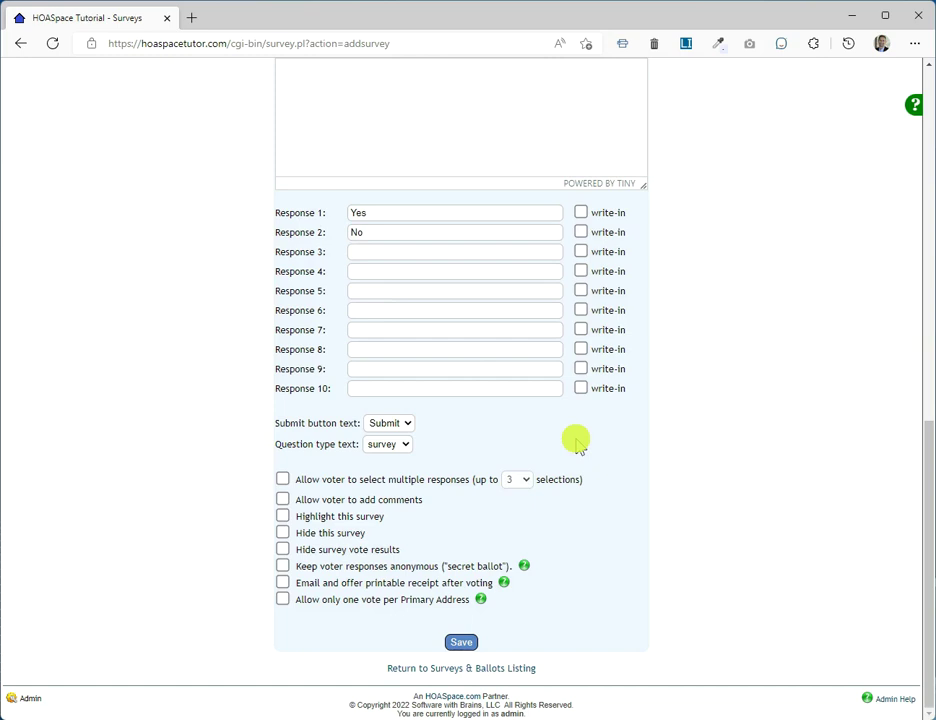
{"action": "scroll", "coordinate": [576, 440], "scroll_direction": "up", "scroll_amount": 6}
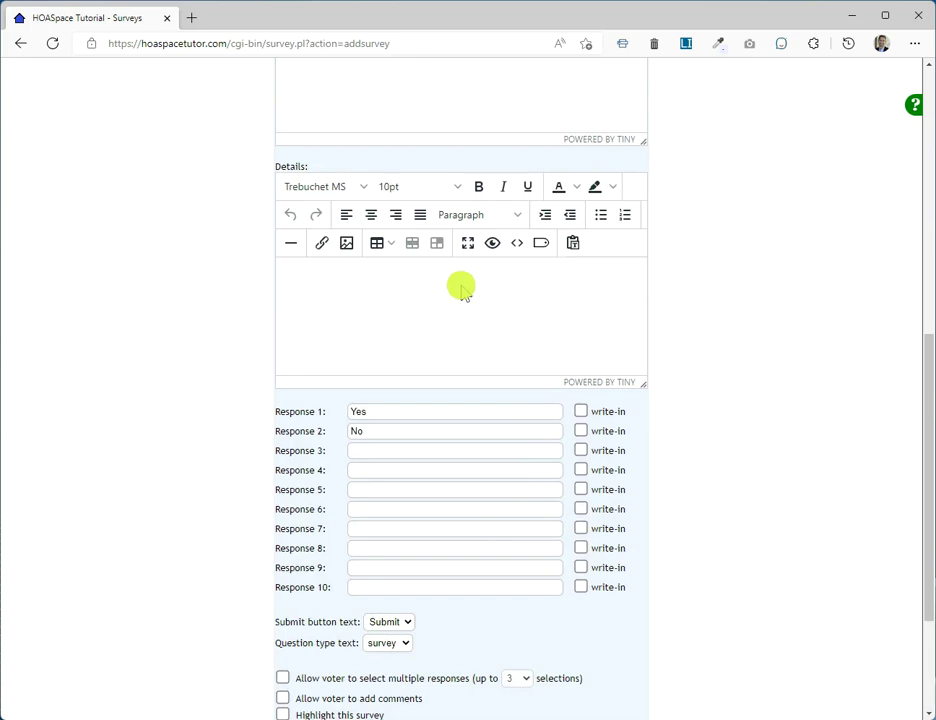
Try allowing voters to select multiple responses with a limit of 2 and of 1 selection, and turn the option back off.
{"action": "scroll", "coordinate": [464, 439], "scroll_direction": "down", "scroll_amount": 2}
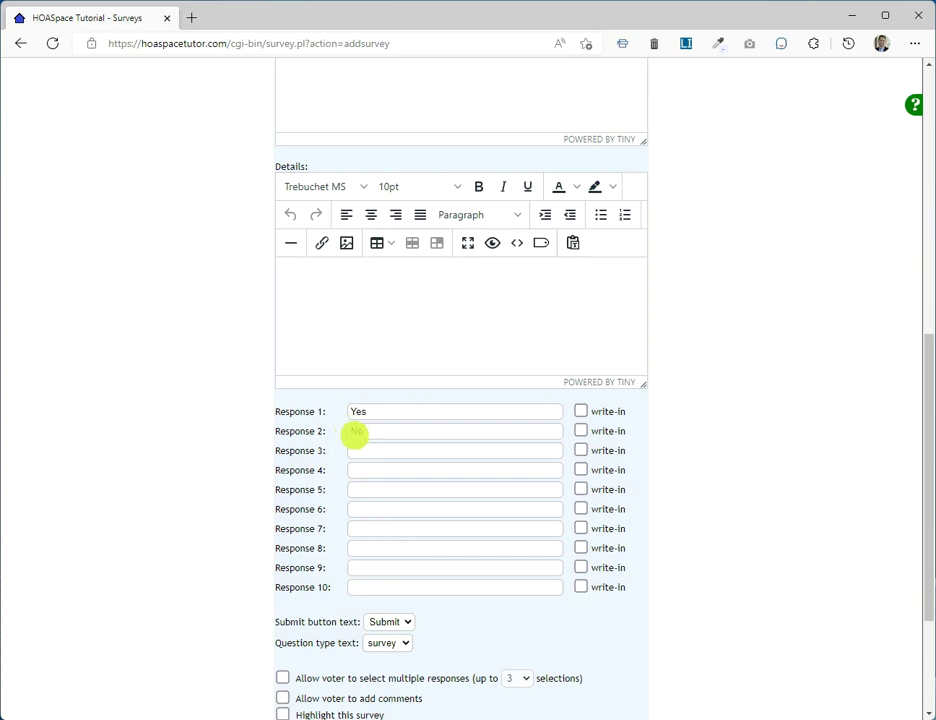
{"action": "left_click", "coordinate": [282, 677]}
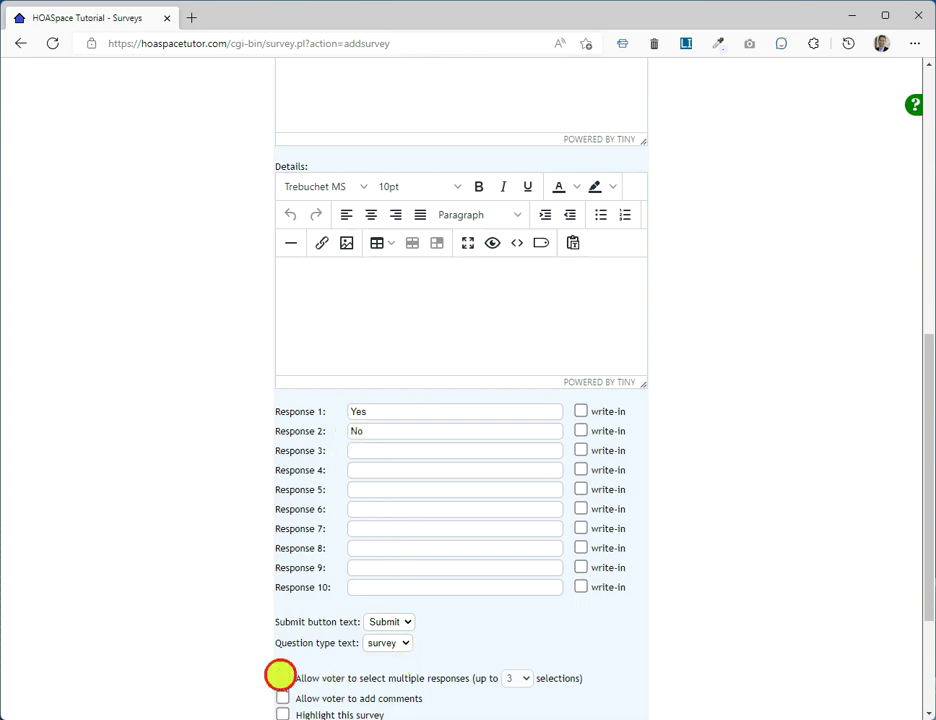
{"action": "left_click", "coordinate": [516, 679]}
{"action": "left_click", "coordinate": [512, 565]}
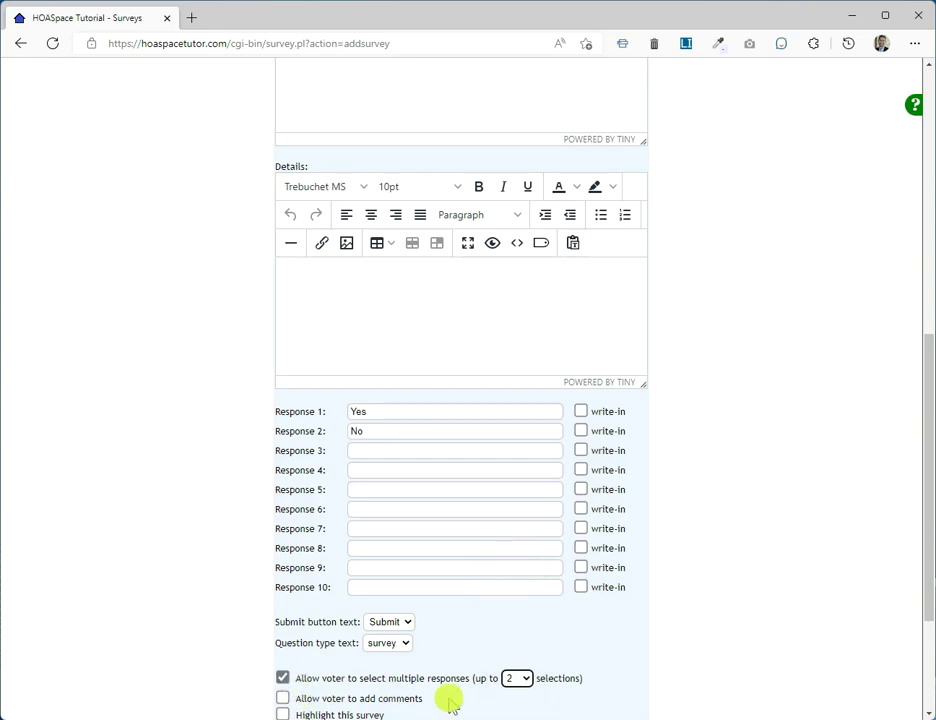
{"action": "left_click", "coordinate": [516, 679]}
{"action": "left_click", "coordinate": [522, 552]}
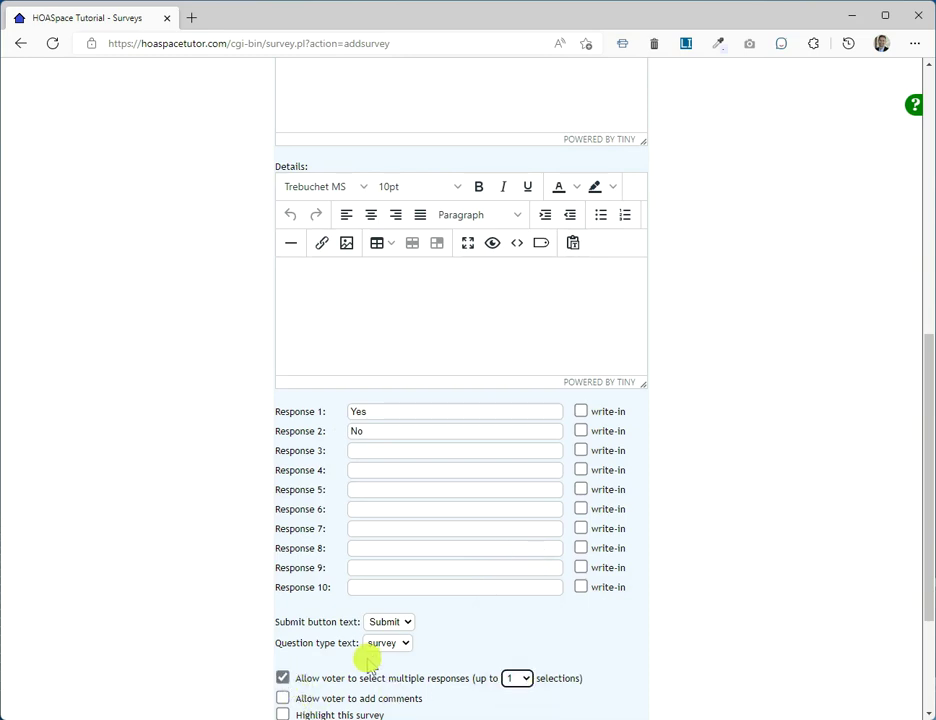
{"action": "left_click", "coordinate": [282, 678]}
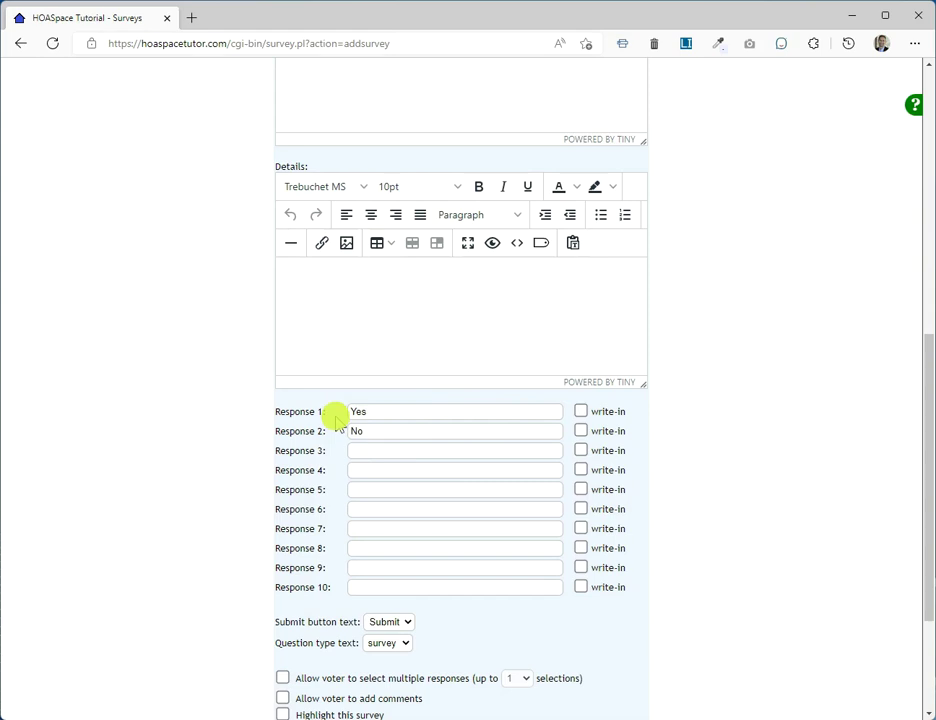
Try the multiple-response option again with up to 3 selections, and switch it off.
{"action": "left_click", "coordinate": [283, 678]}
{"action": "left_click", "coordinate": [516, 678]}
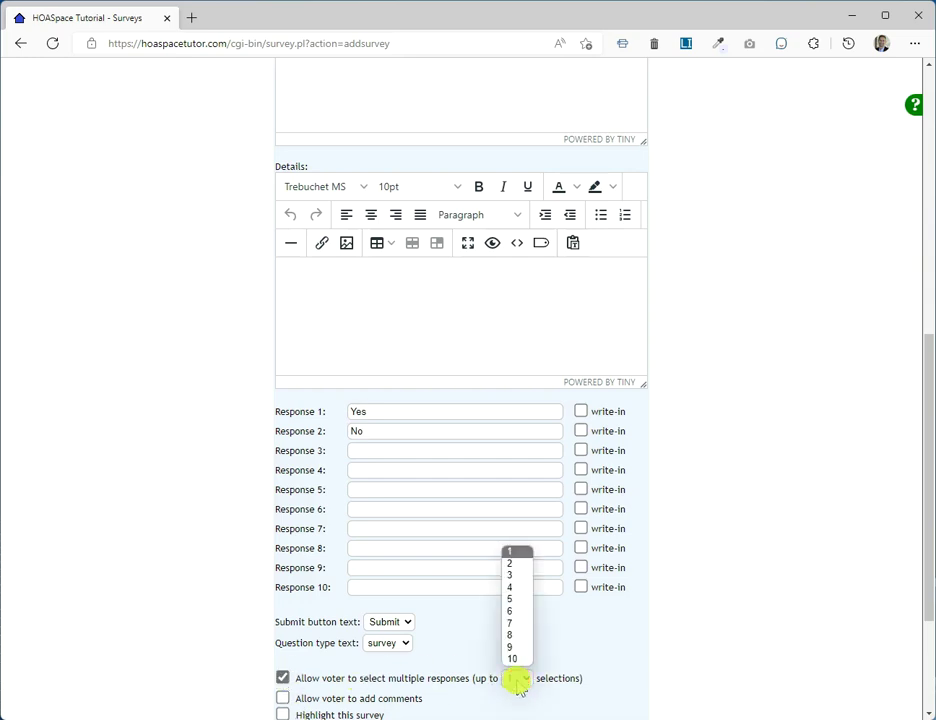
{"action": "left_click", "coordinate": [531, 578]}
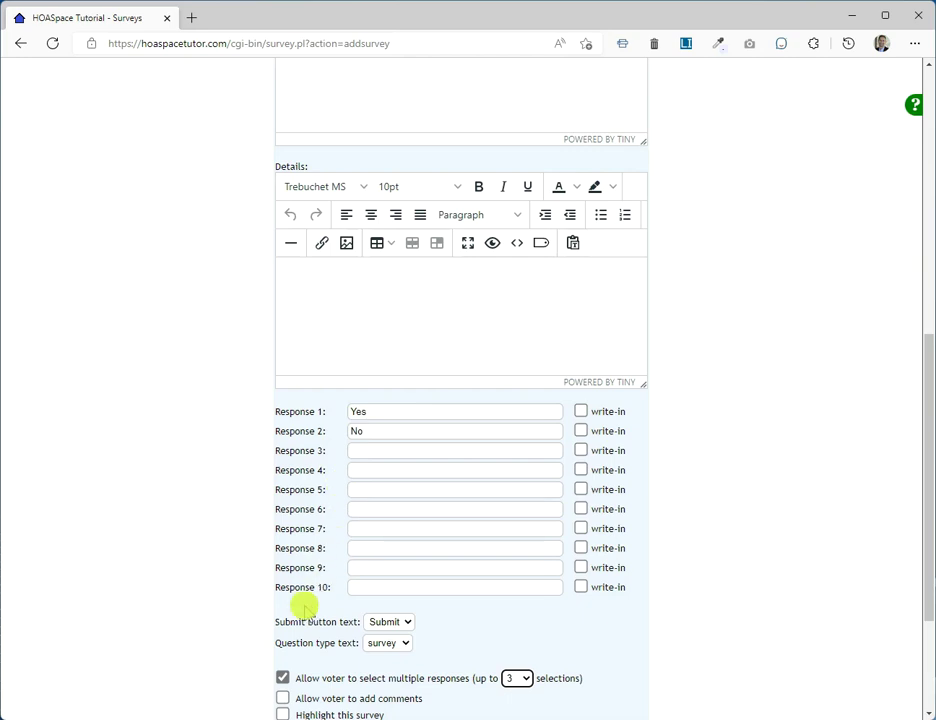
{"action": "left_click", "coordinate": [284, 678]}
{"action": "left_click", "coordinate": [512, 677]}
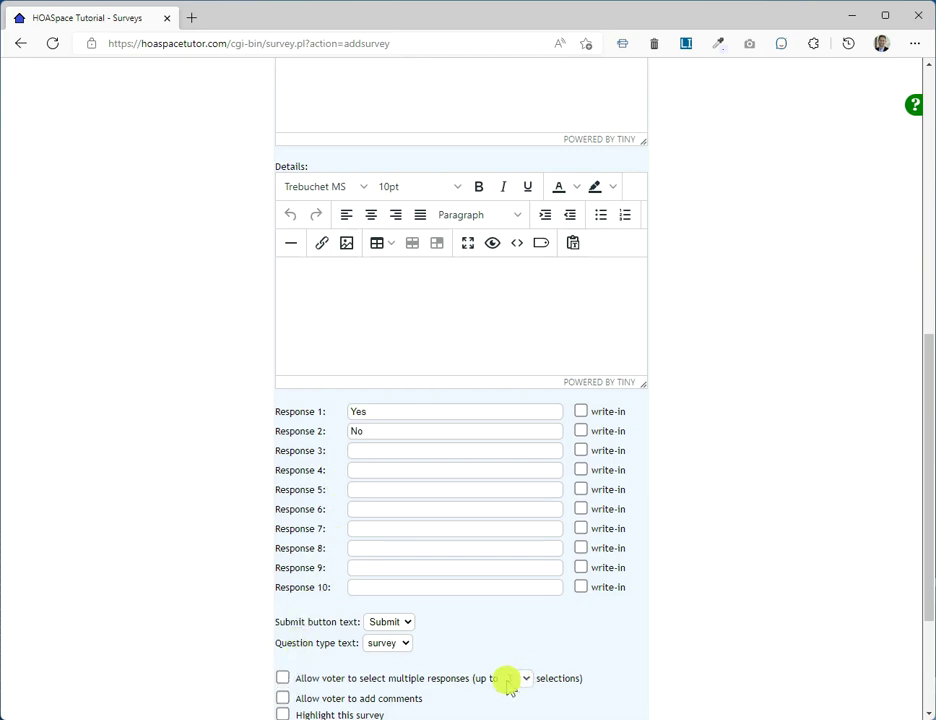
Examine the survey form's question, responses and voting options, including comments, highlighting, hiding, secret ballot, receipt and one vote per Primary Address.
{"action": "scroll", "coordinate": [359, 593], "scroll_direction": "down", "scroll_amount": 2}
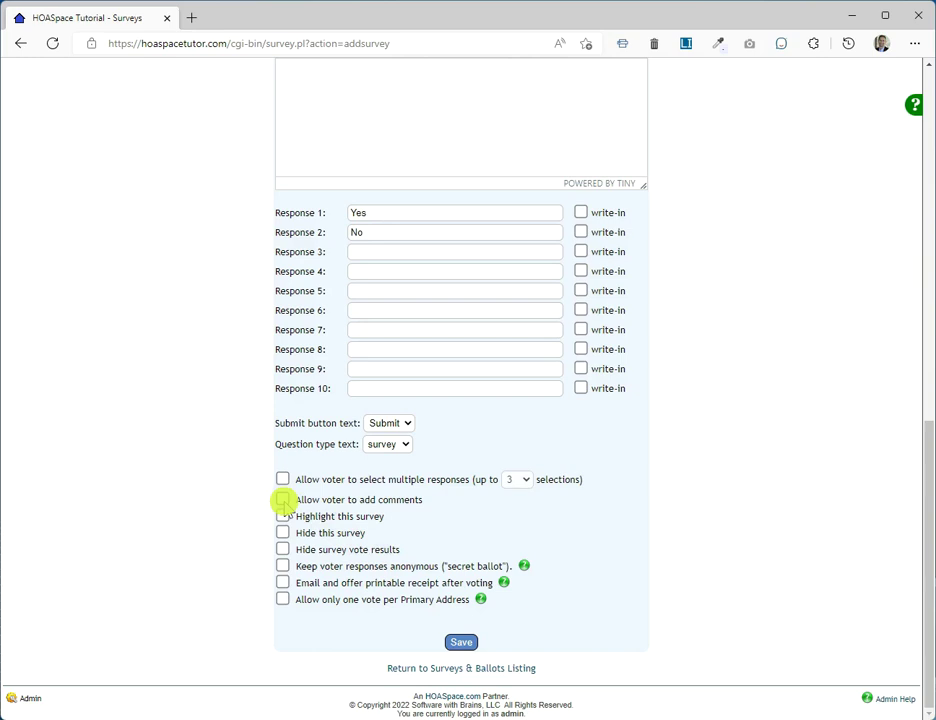
{"action": "scroll", "coordinate": [283, 503], "scroll_direction": "up", "scroll_amount": 1}
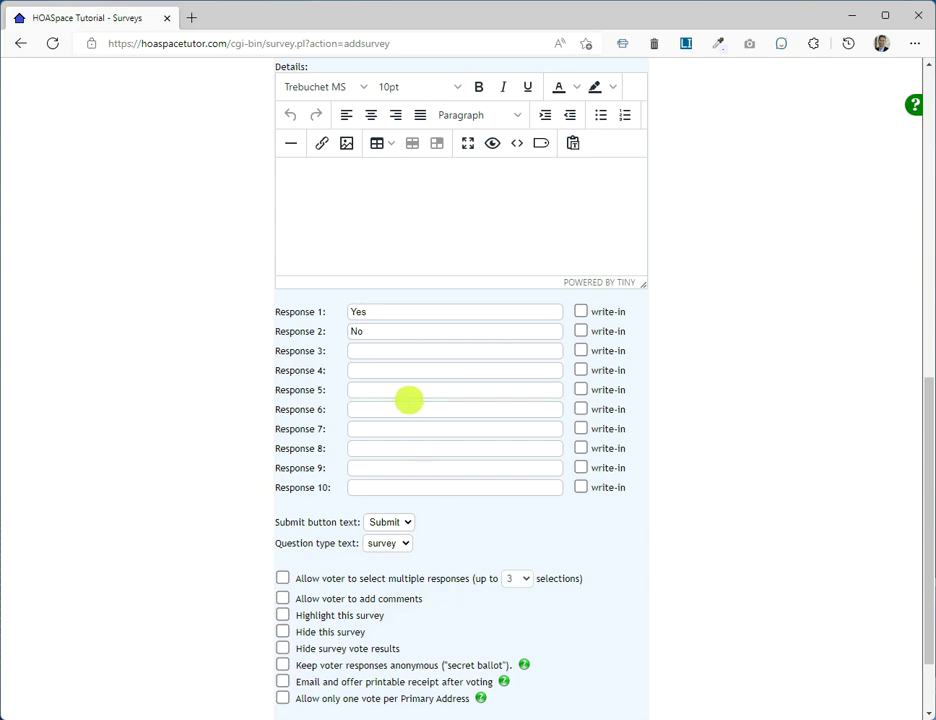
{"action": "scroll", "coordinate": [393, 369], "scroll_direction": "up", "scroll_amount": 2}
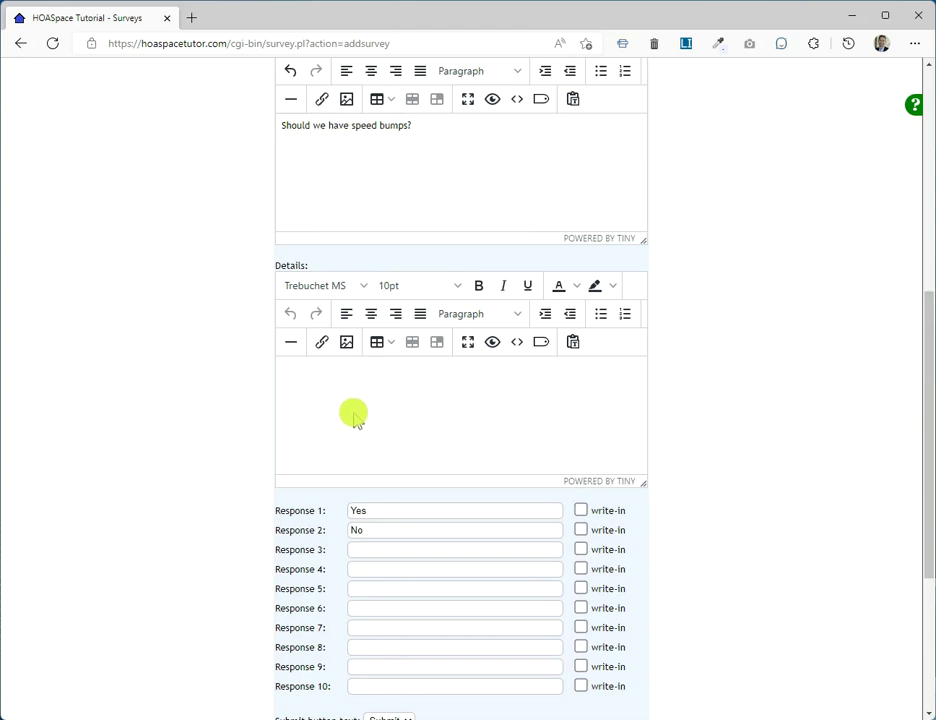
{"action": "scroll", "coordinate": [355, 411], "scroll_direction": "down", "scroll_amount": 1}
{"action": "scroll", "coordinate": [355, 411], "scroll_direction": "down", "scroll_amount": 2}
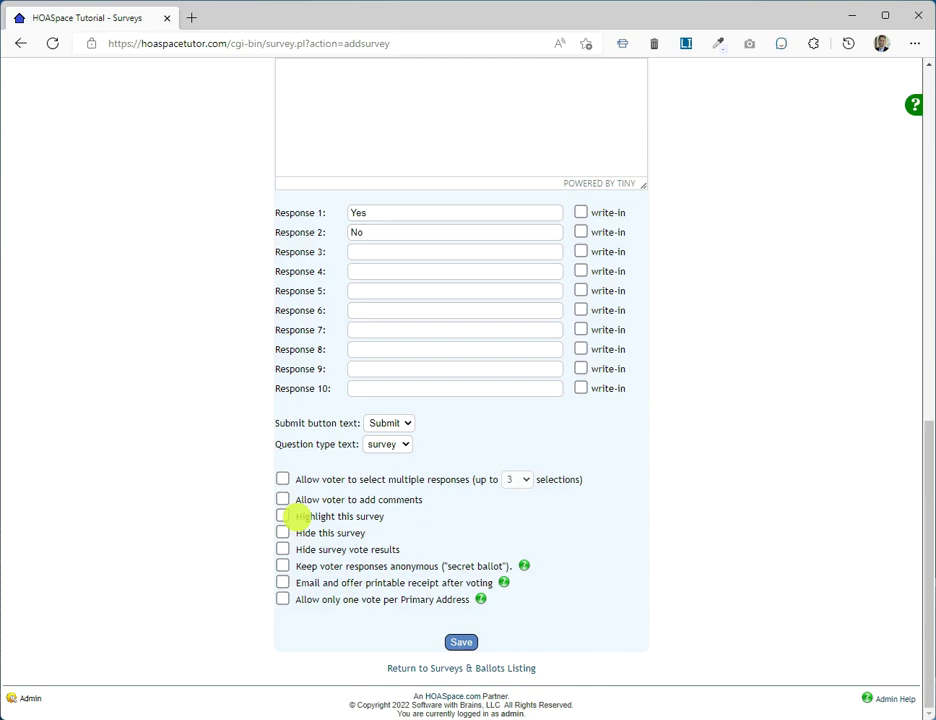
{"action": "scroll", "coordinate": [290, 516], "scroll_direction": "up", "scroll_amount": 10}
{"action": "mouse_move", "coordinate": [631, 130]}
{"action": "scroll", "coordinate": [760, 430], "scroll_direction": "down", "scroll_amount": 5}
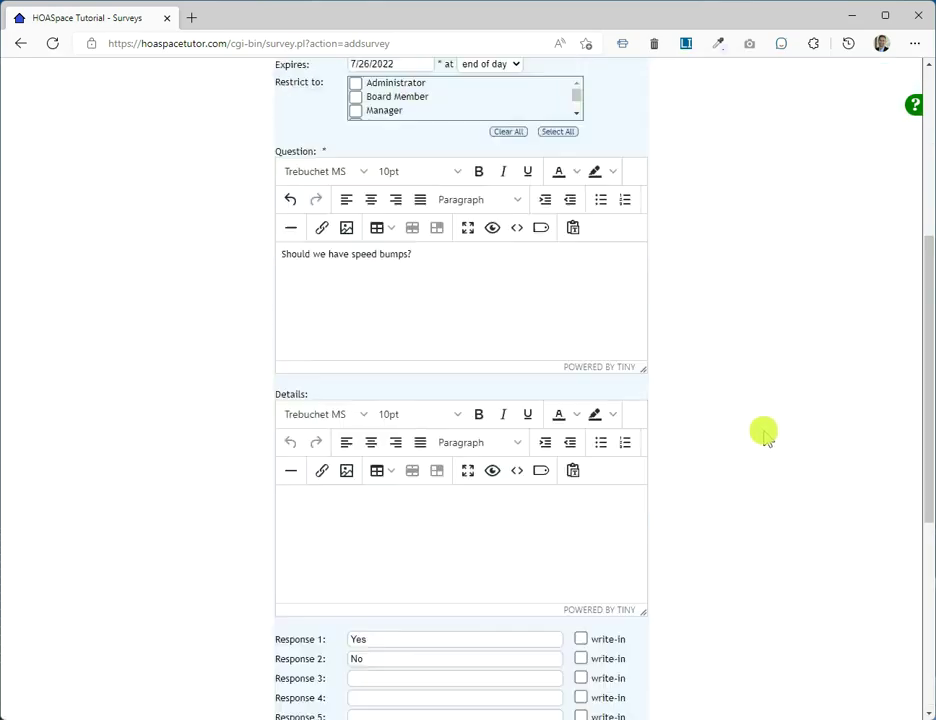
{"action": "scroll", "coordinate": [743, 455], "scroll_direction": "down", "scroll_amount": 2}
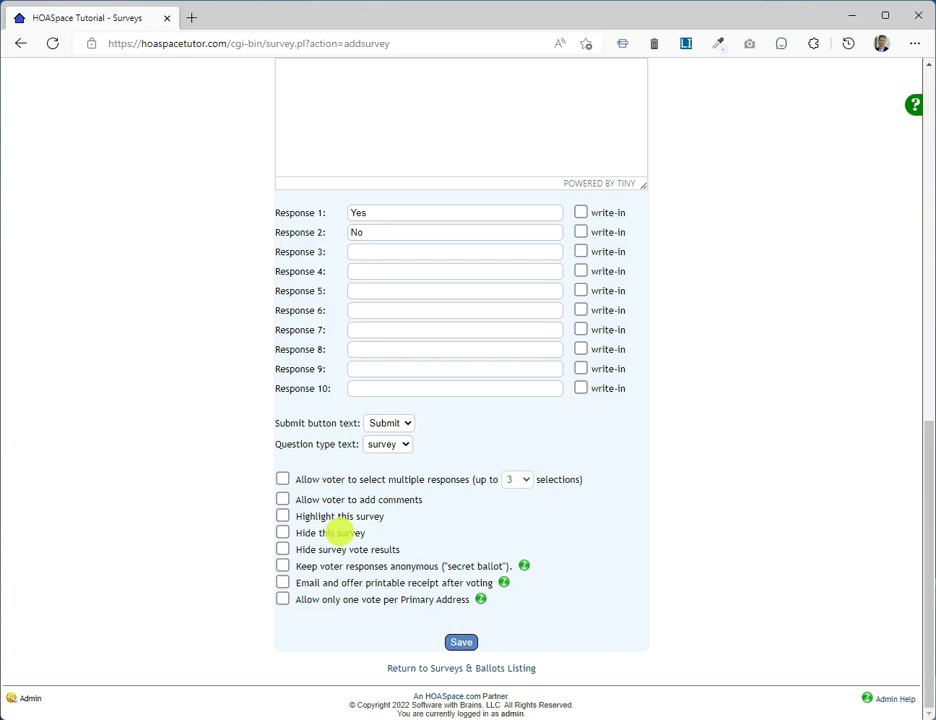
{"action": "scroll", "coordinate": [340, 532], "scroll_direction": "up", "scroll_amount": 8}
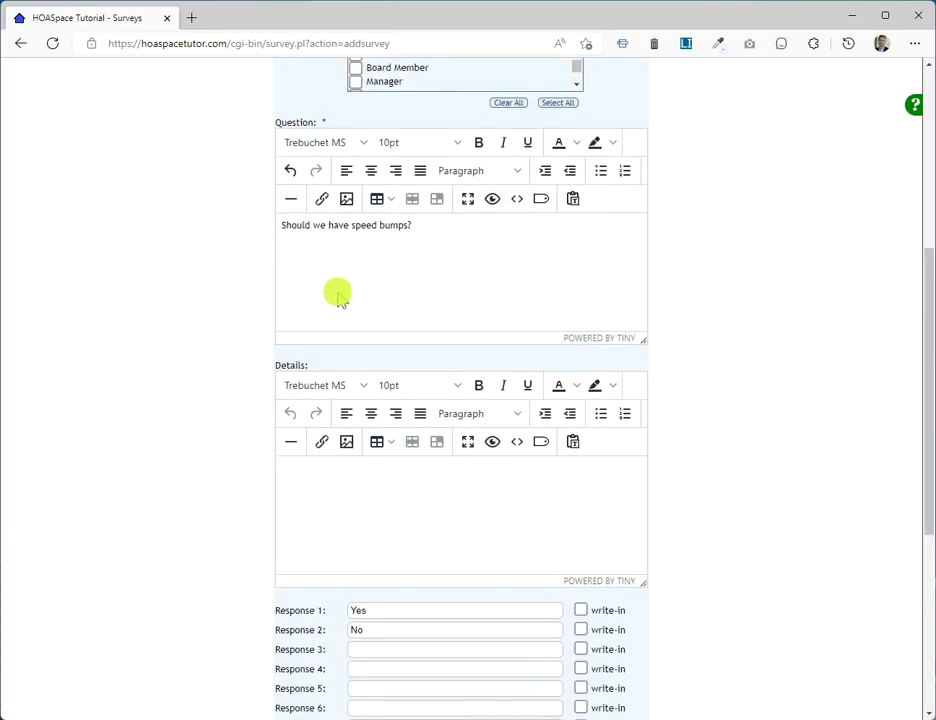
{"action": "scroll", "coordinate": [474, 395], "scroll_direction": "down", "scroll_amount": 10}
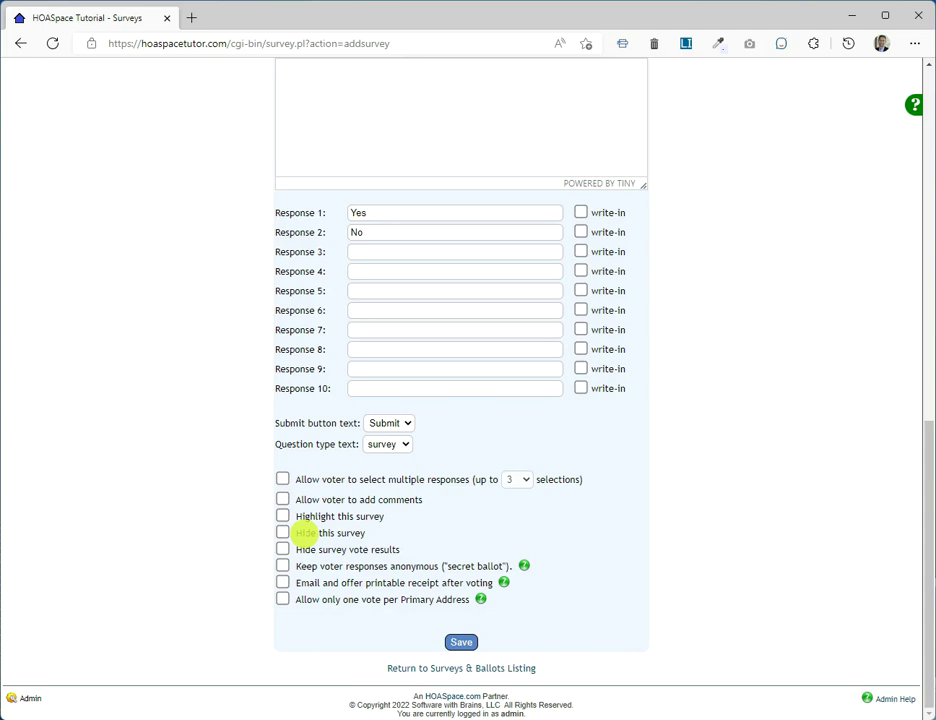
{"action": "scroll", "coordinate": [455, 480], "scroll_direction": "up", "scroll_amount": 4}
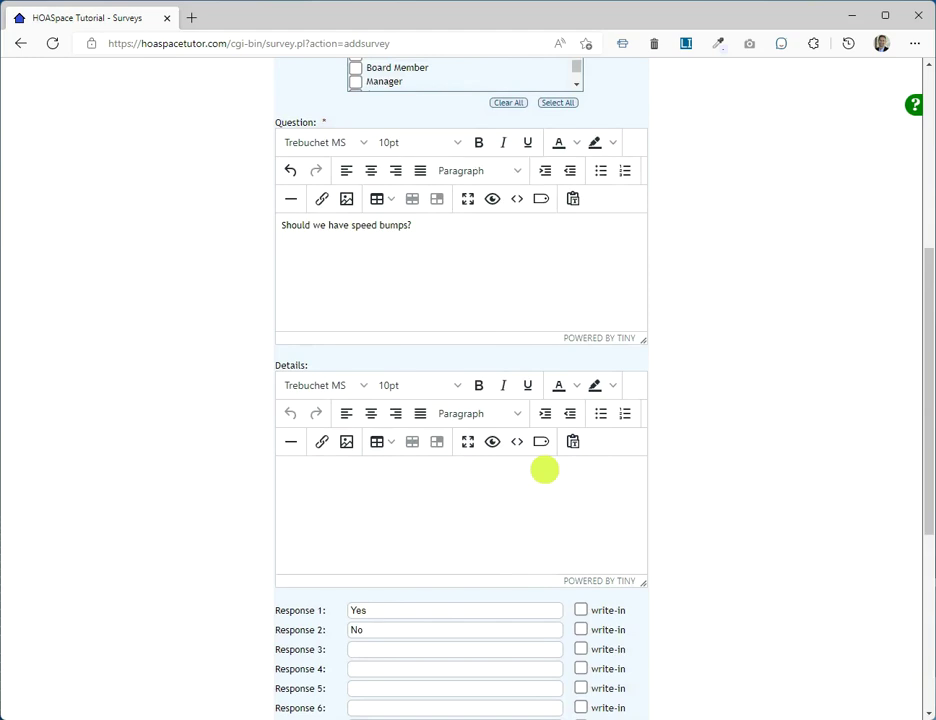
{"action": "scroll", "coordinate": [544, 469], "scroll_direction": "down", "scroll_amount": 5}
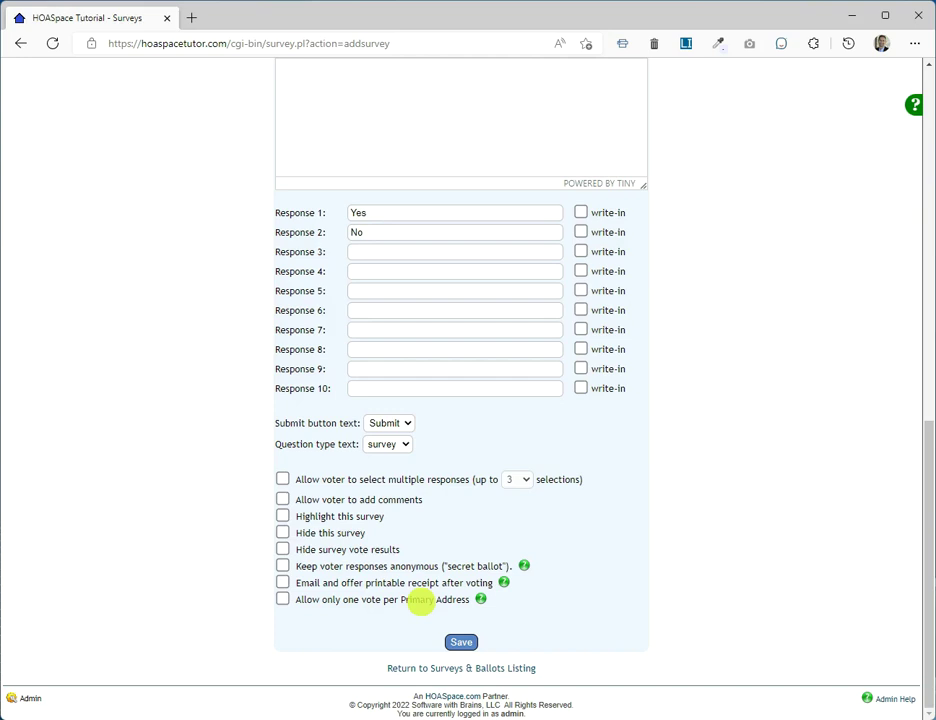
{"action": "mouse_move", "coordinate": [479, 601]}
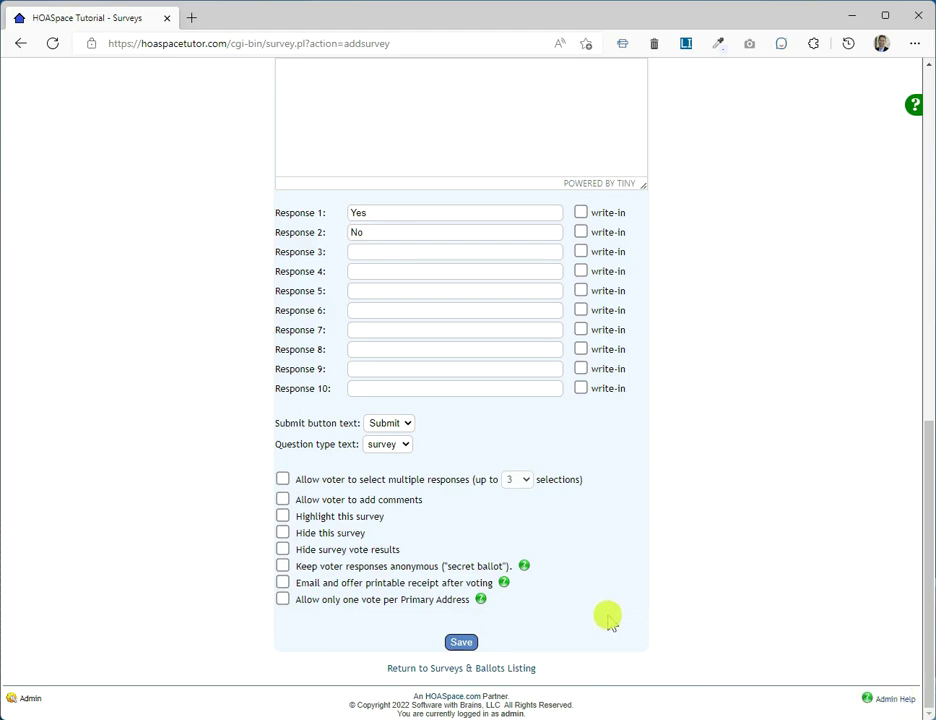
Save the Speed Bumps survey with its voting options left off.
{"action": "scroll", "coordinate": [650, 591], "scroll_direction": "up", "scroll_amount": 4}
{"action": "scroll", "coordinate": [677, 545], "scroll_direction": "down", "scroll_amount": 4}
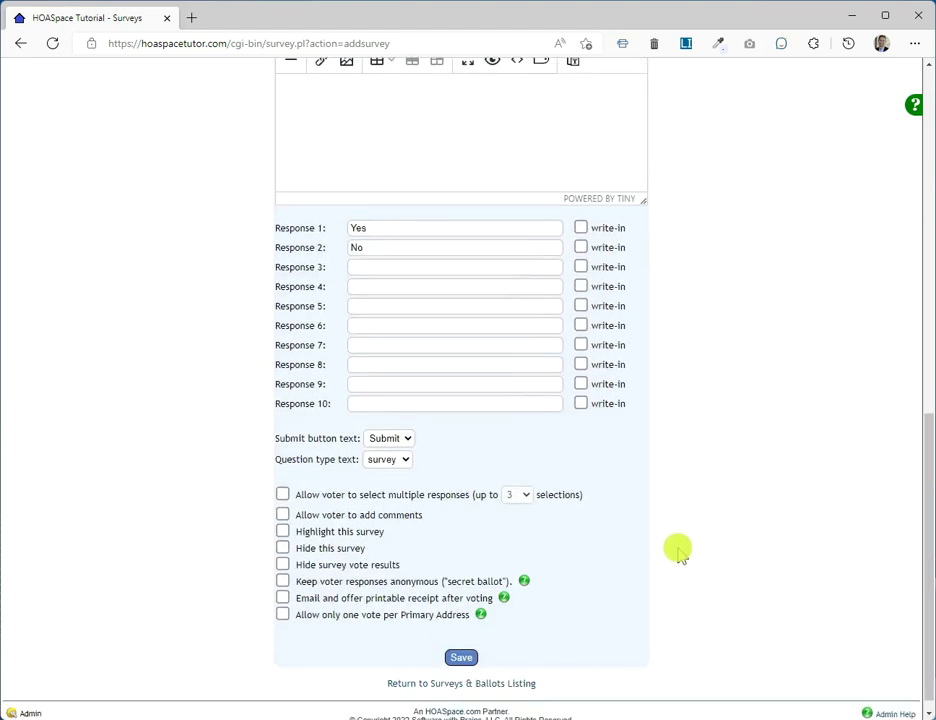
{"action": "left_click", "coordinate": [461, 642]}
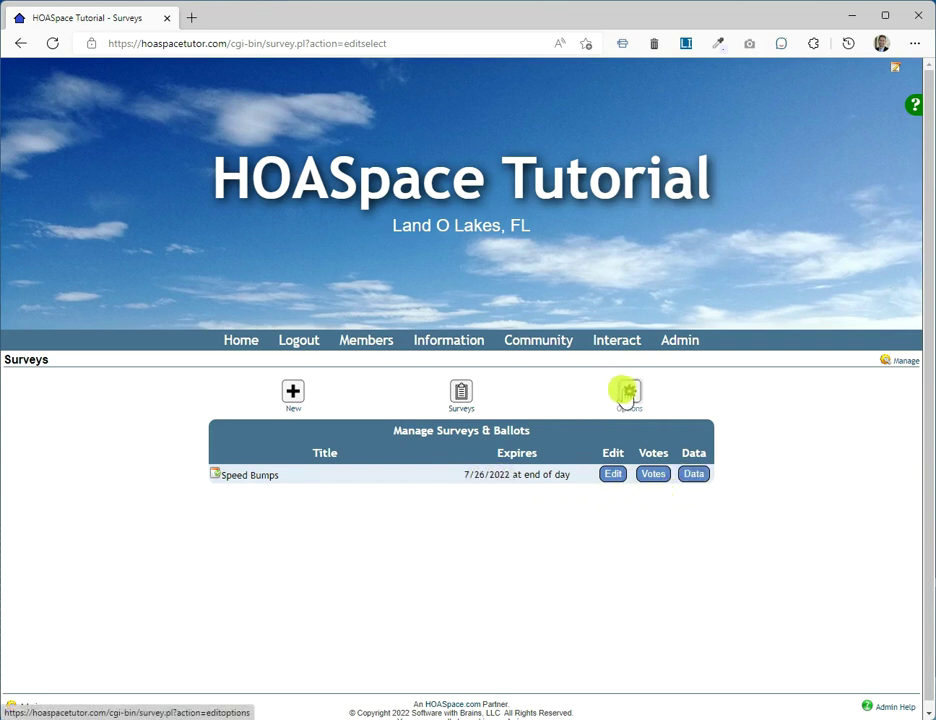
Open the general Surveys and Ballots Options and read the help notes on hiding surveys that have not started and expired surveys.
{"action": "left_click", "coordinate": [627, 391]}
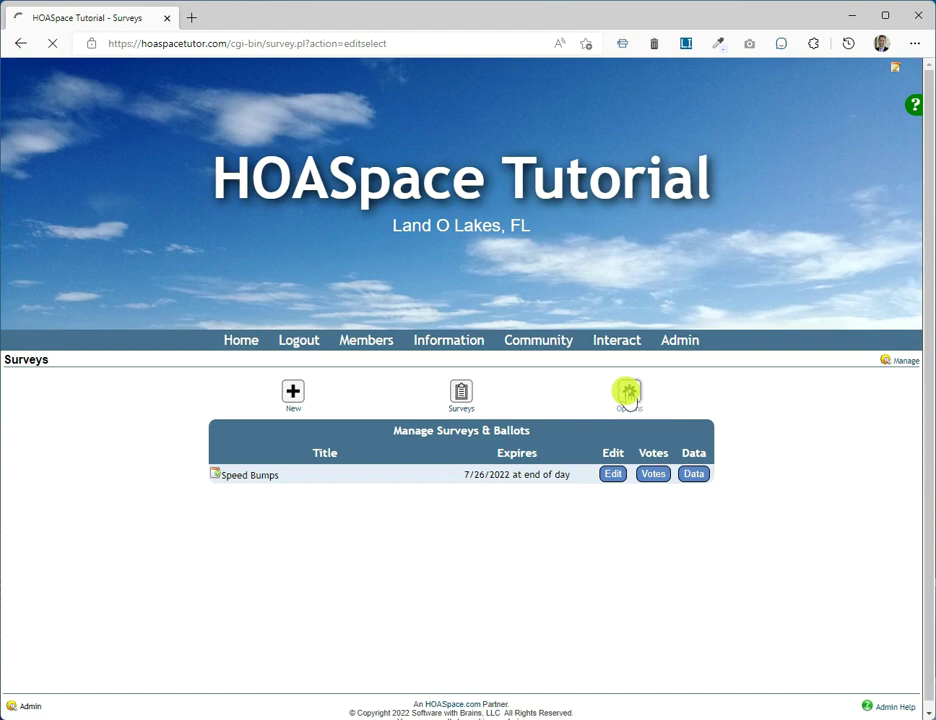
{"action": "scroll", "coordinate": [715, 416], "scroll_direction": "down", "scroll_amount": 3}
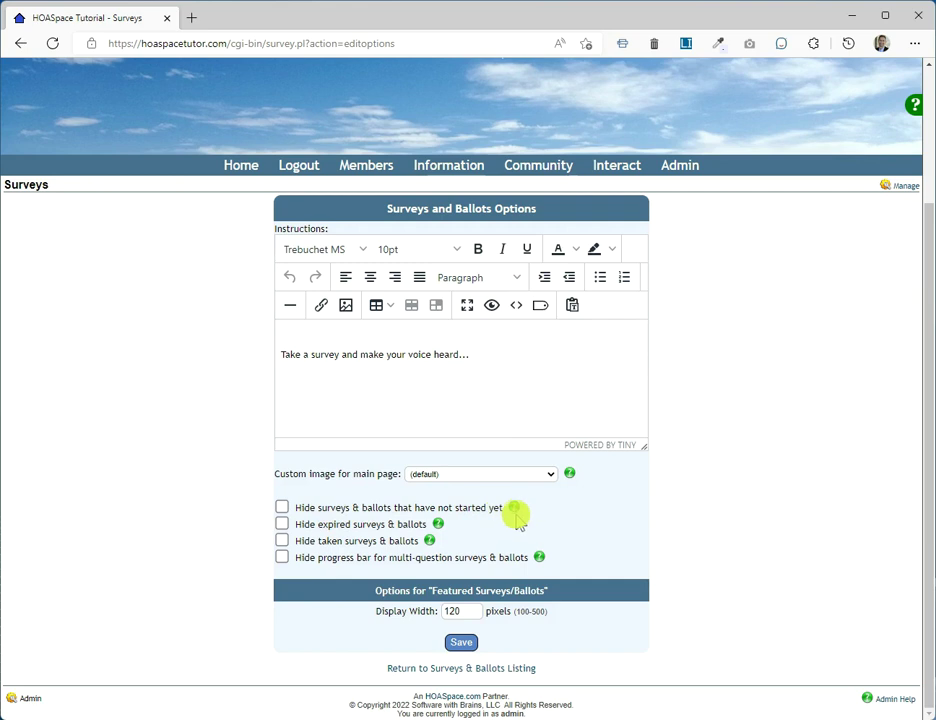
{"action": "mouse_move", "coordinate": [516, 509]}
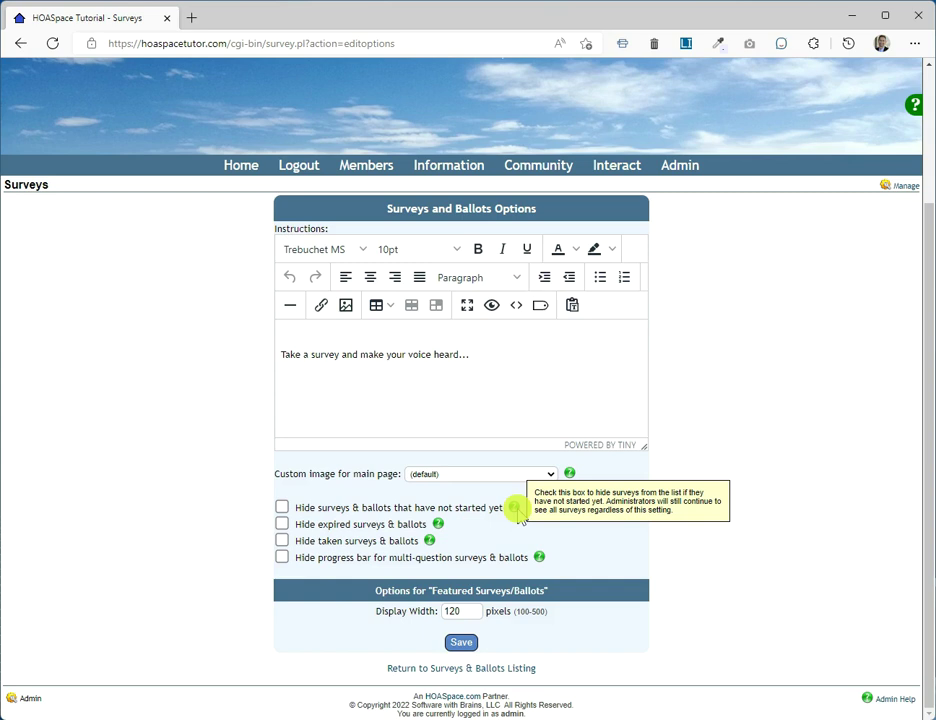
{"action": "left_click", "coordinate": [20, 43]}
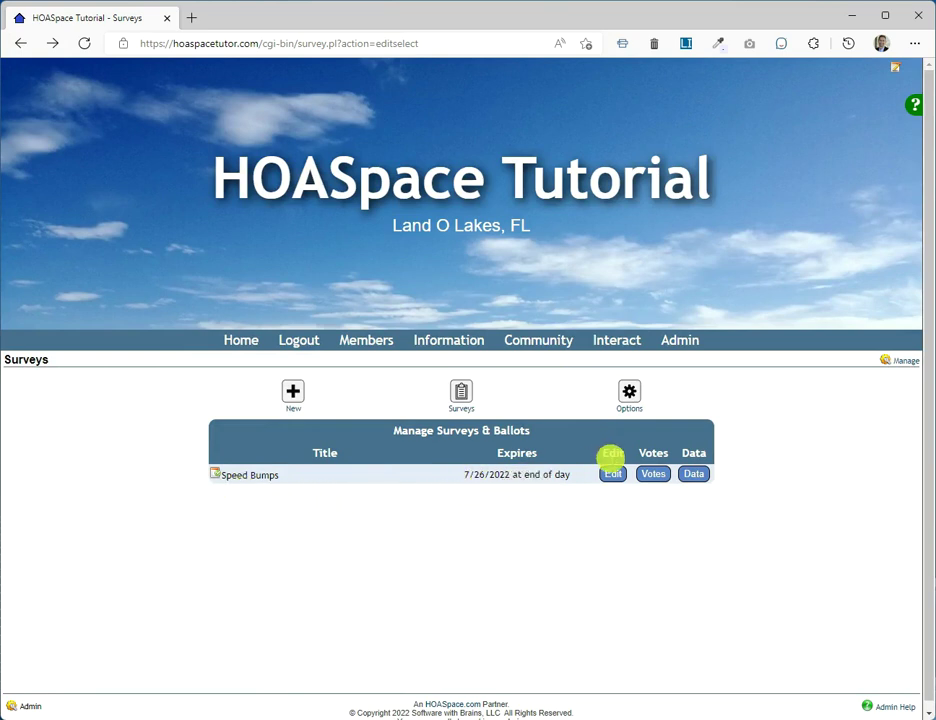
{"action": "left_click", "coordinate": [629, 392]}
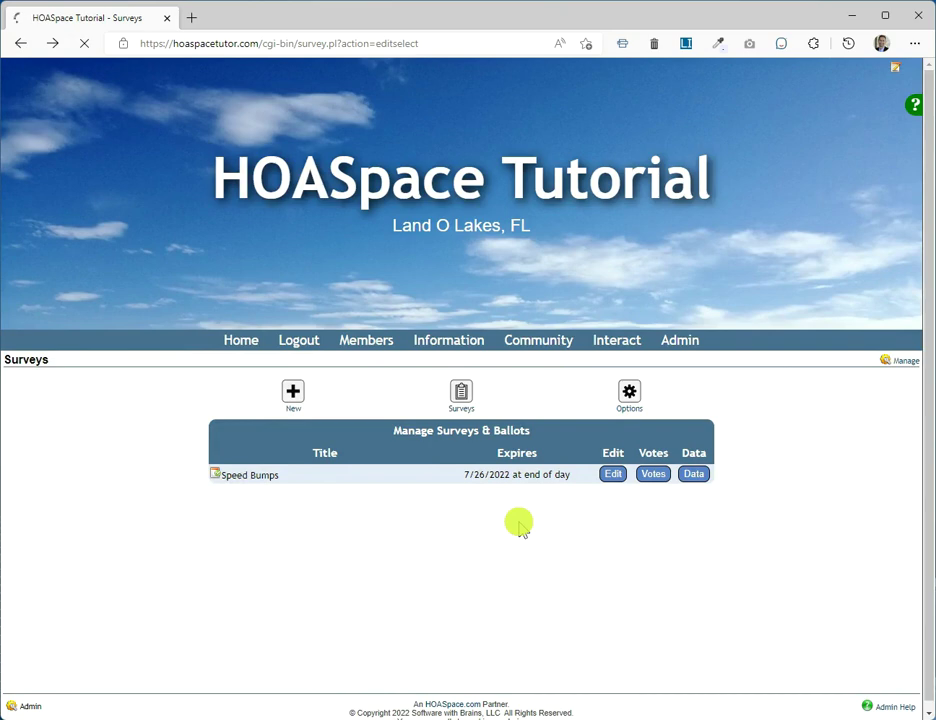
{"action": "scroll", "coordinate": [462, 545], "scroll_direction": "down", "scroll_amount": 3}
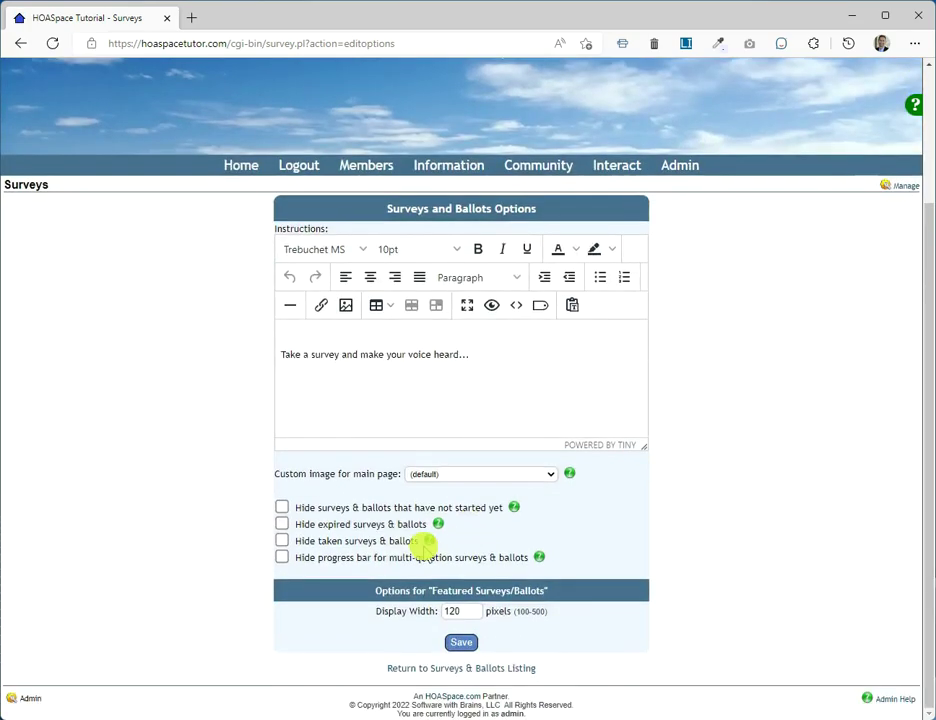
{"action": "mouse_move", "coordinate": [437, 525]}
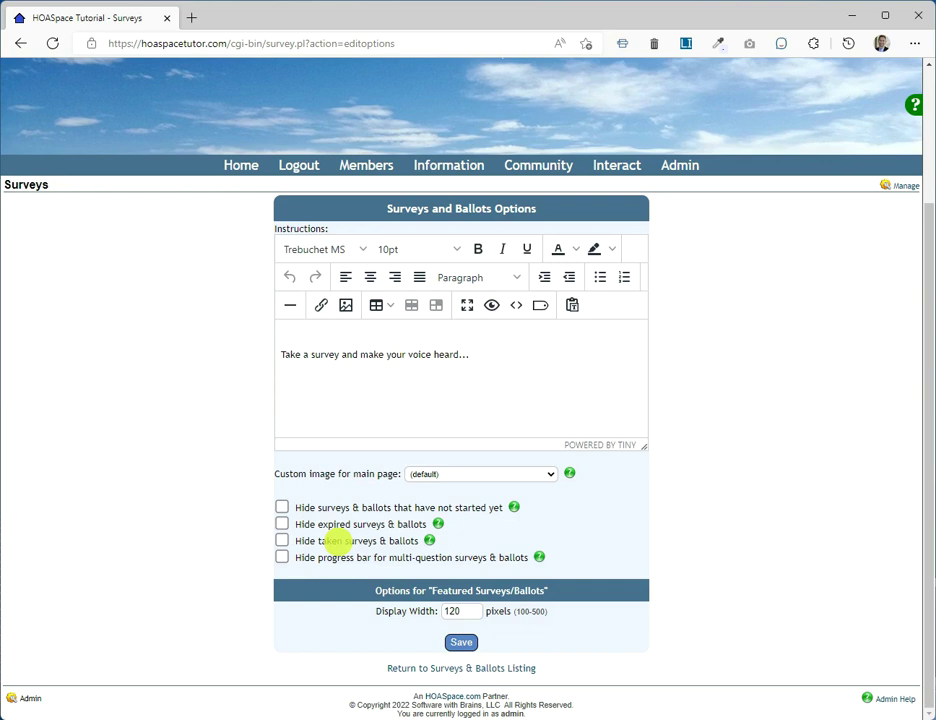
Try hiding taken surveys & ballots, turn the option back off and return to the Surveys & Ballots listing without saving.
{"action": "left_click", "coordinate": [281, 540]}
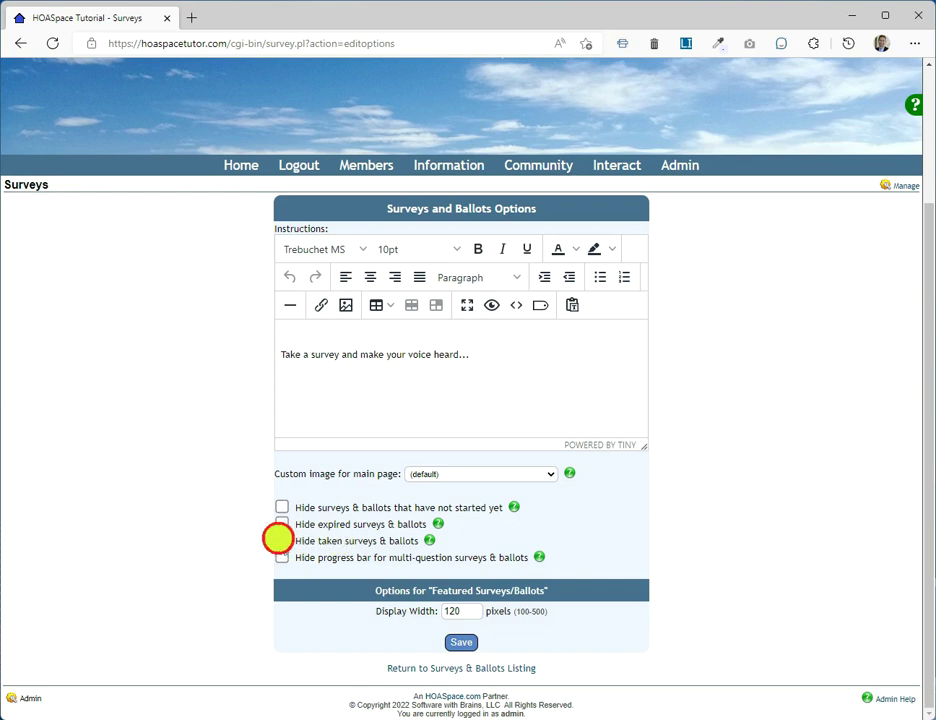
{"action": "left_click", "coordinate": [282, 541]}
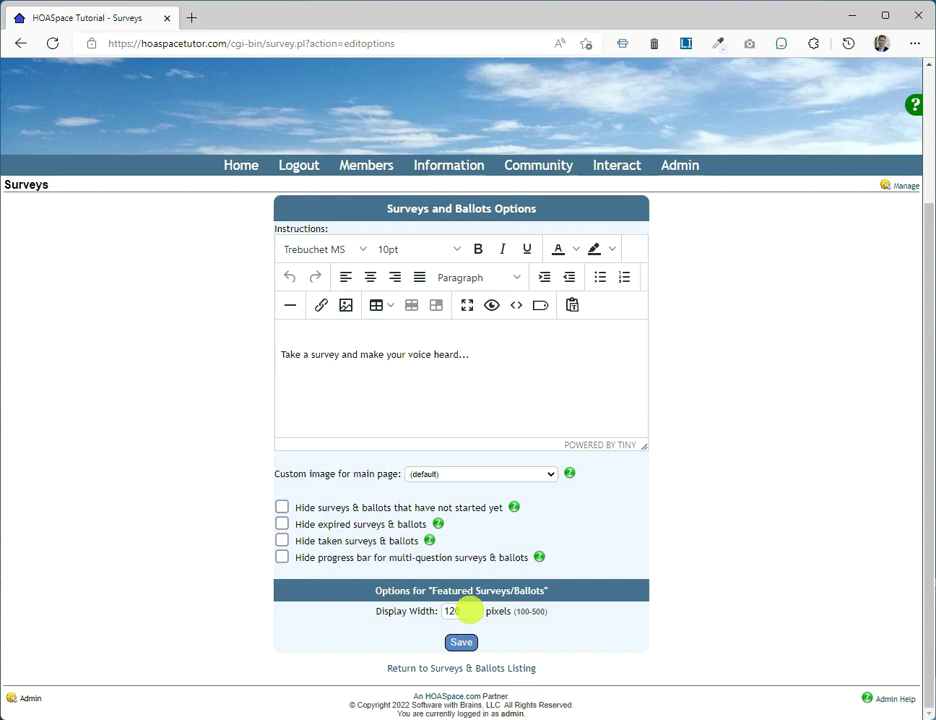
{"action": "left_click", "coordinate": [491, 668]}
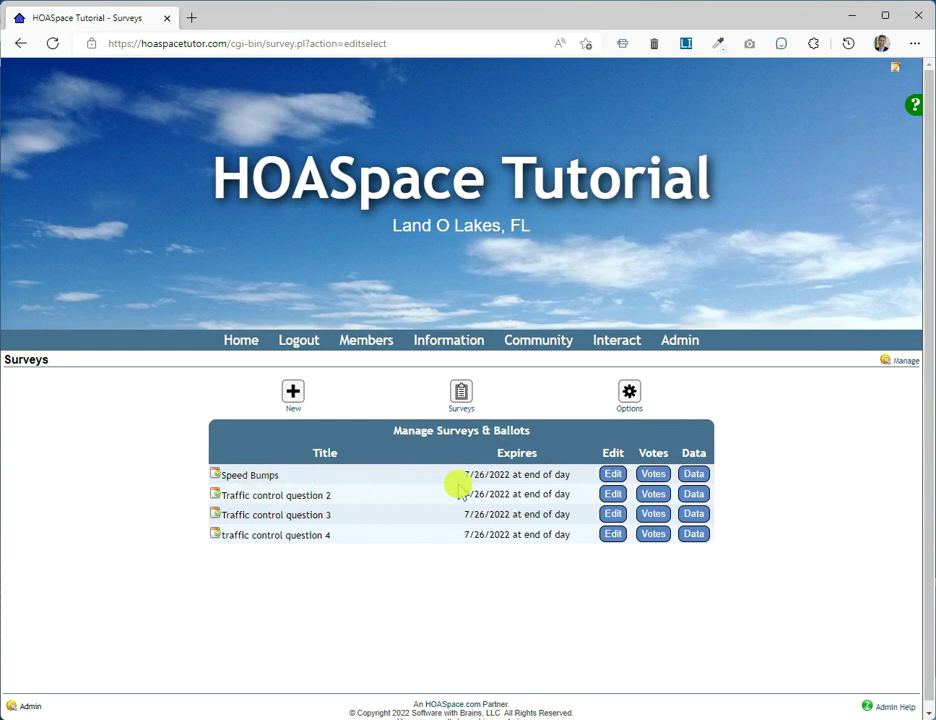
Link Traffic control question 2, Traffic control question 3 and traffic control question 4 to the Speed Bumps survey as Questions #2 to #4.
{"action": "left_click", "coordinate": [610, 475]}
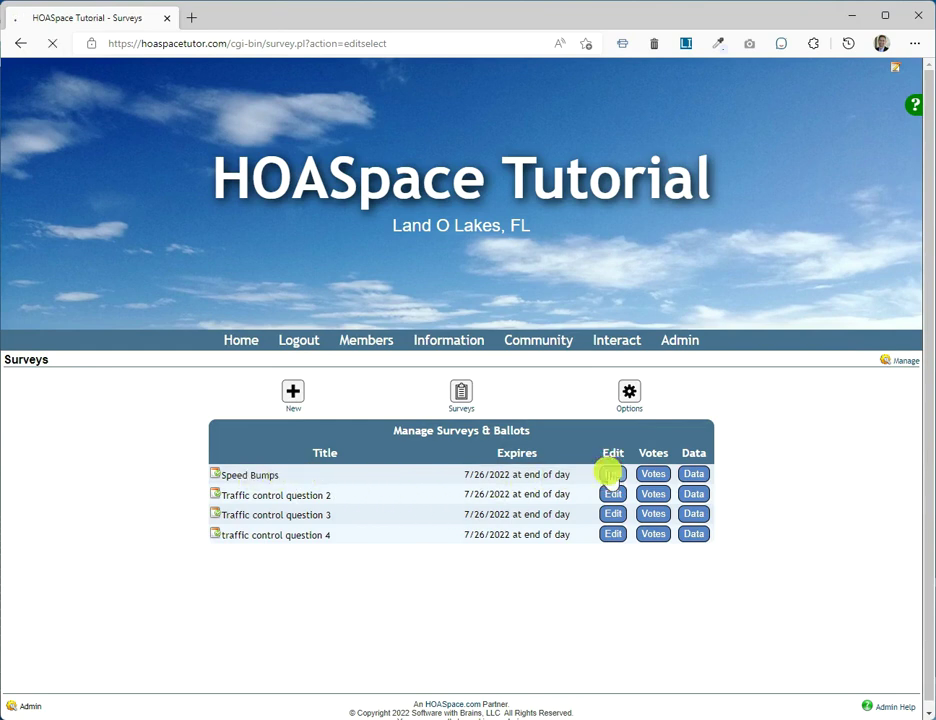
{"action": "scroll", "coordinate": [679, 480], "scroll_direction": "down", "scroll_amount": 10}
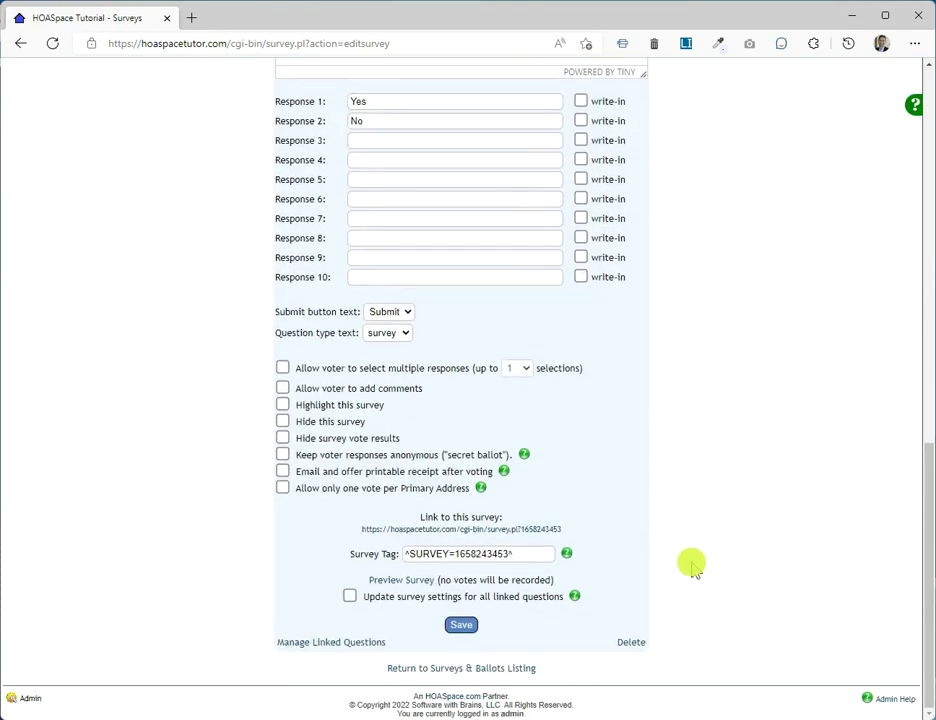
{"action": "left_click", "coordinate": [335, 642]}
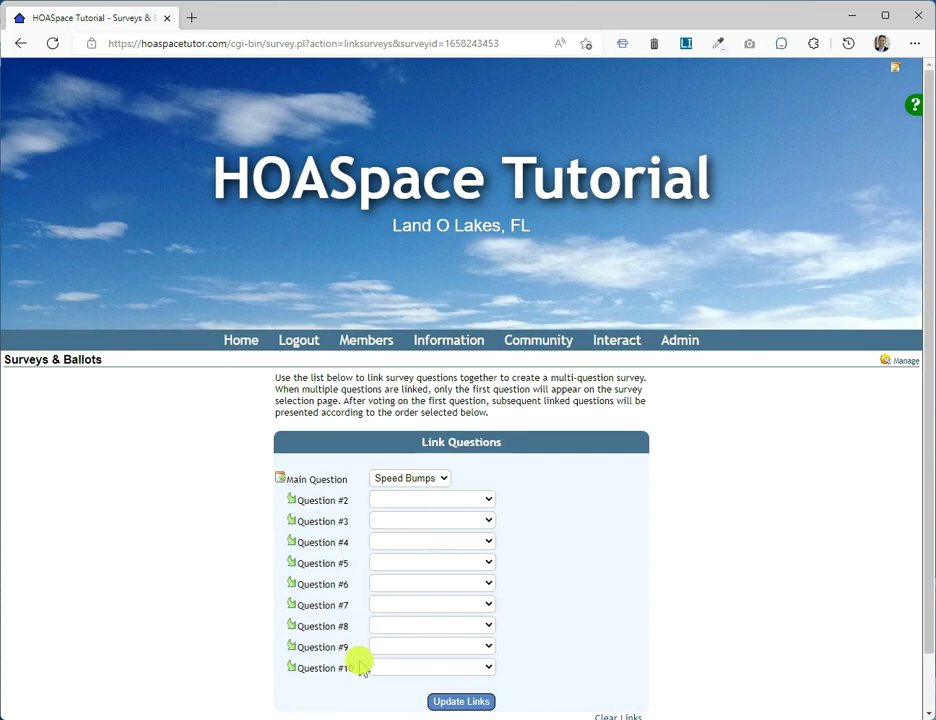
{"action": "left_click", "coordinate": [485, 500]}
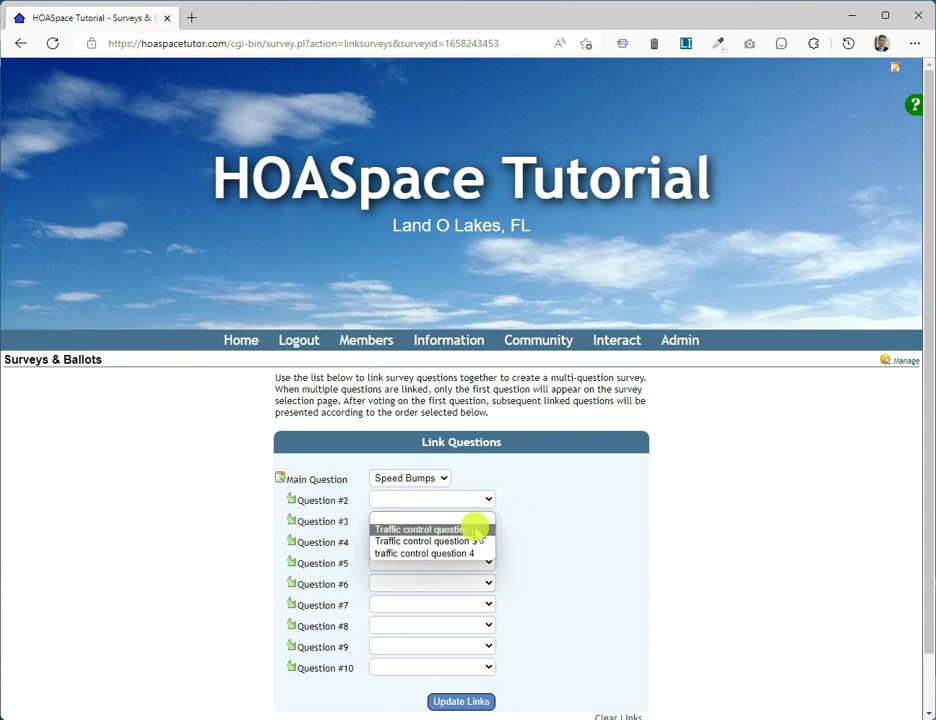
{"action": "left_click", "coordinate": [478, 528]}
{"action": "left_click", "coordinate": [485, 519]}
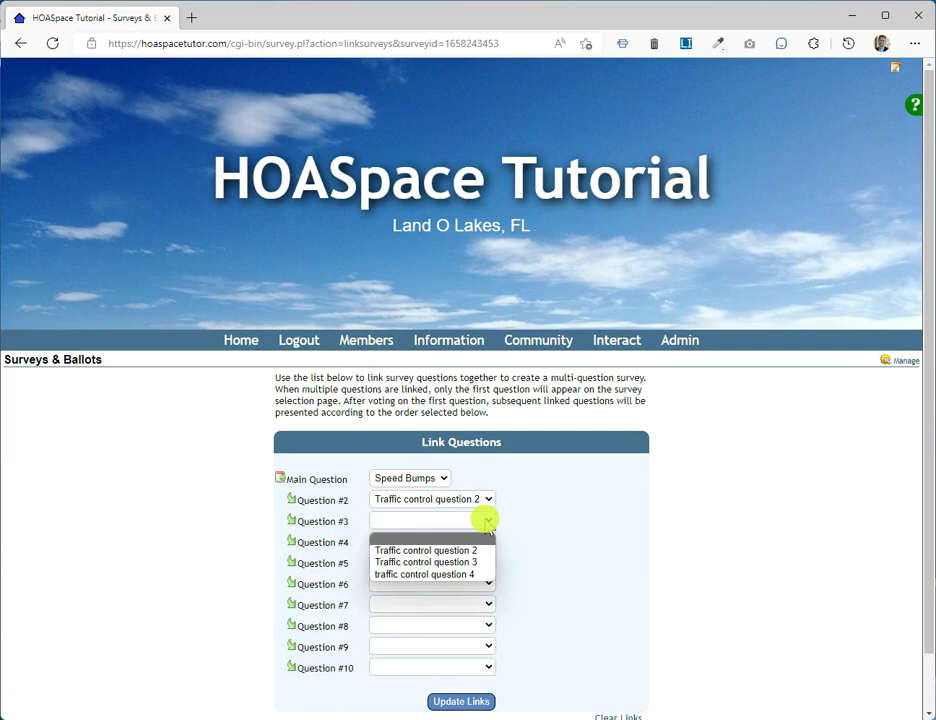
{"action": "left_click", "coordinate": [474, 563]}
{"action": "left_click", "coordinate": [483, 541]}
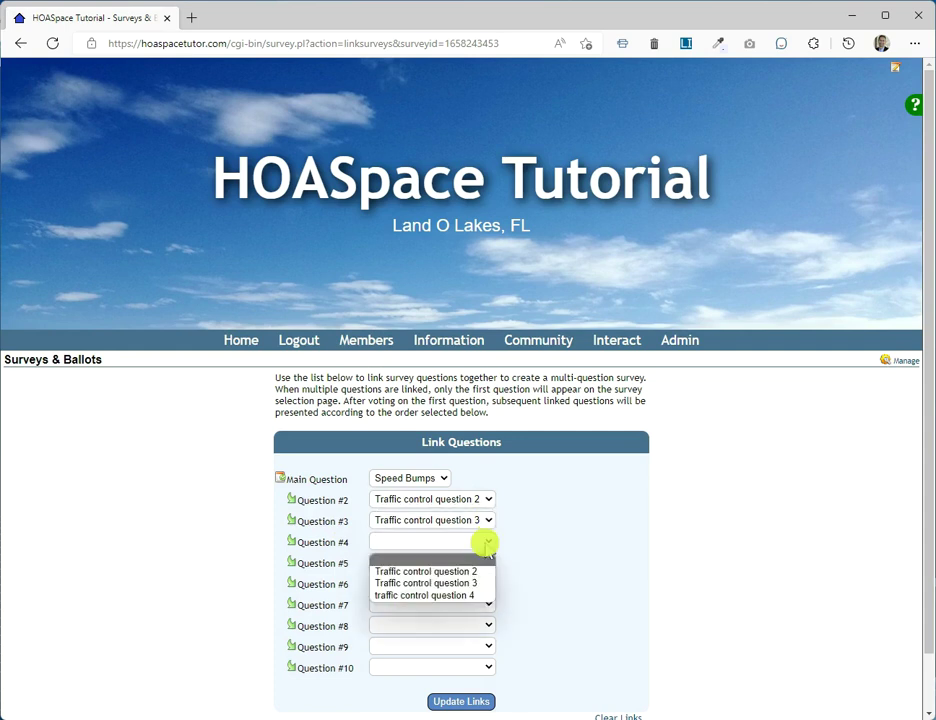
{"action": "left_click", "coordinate": [464, 590]}
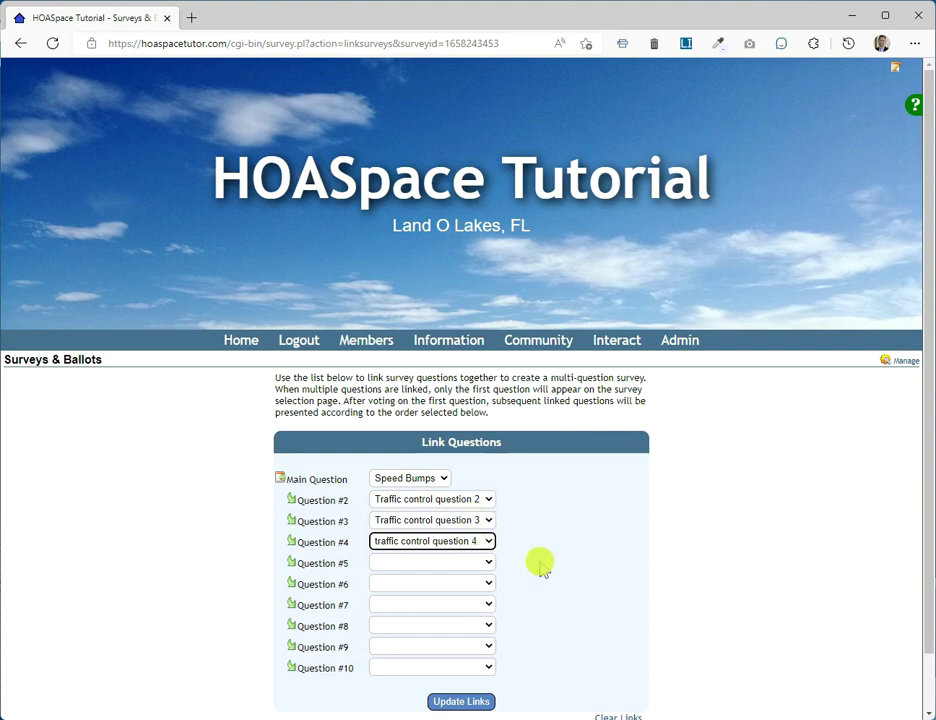
{"action": "scroll", "coordinate": [580, 560], "scroll_direction": "down", "scroll_amount": 1}
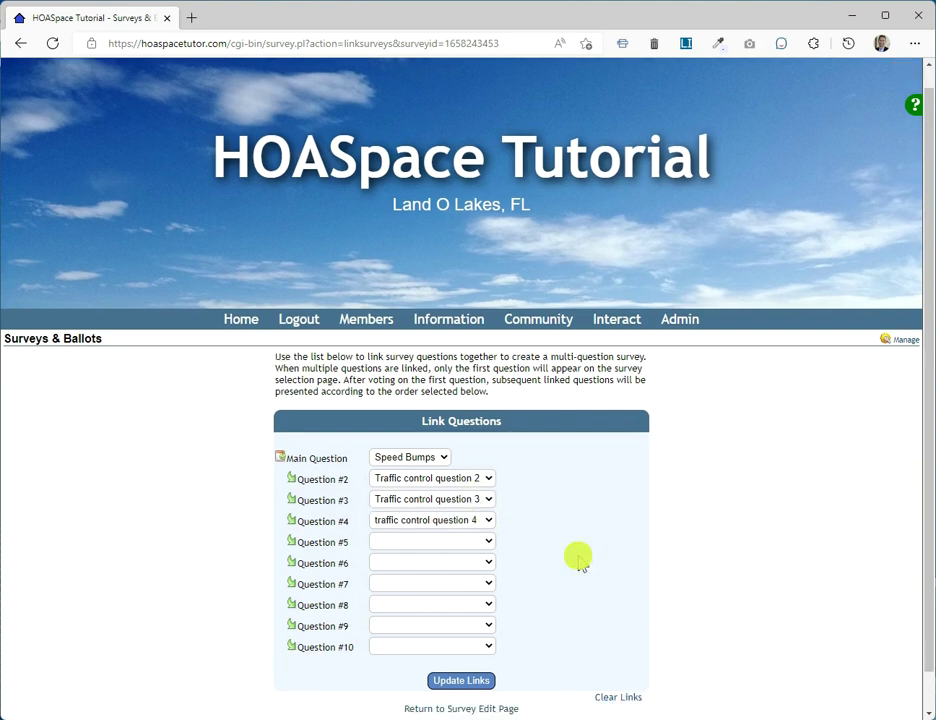
{"action": "left_click", "coordinate": [480, 640]}
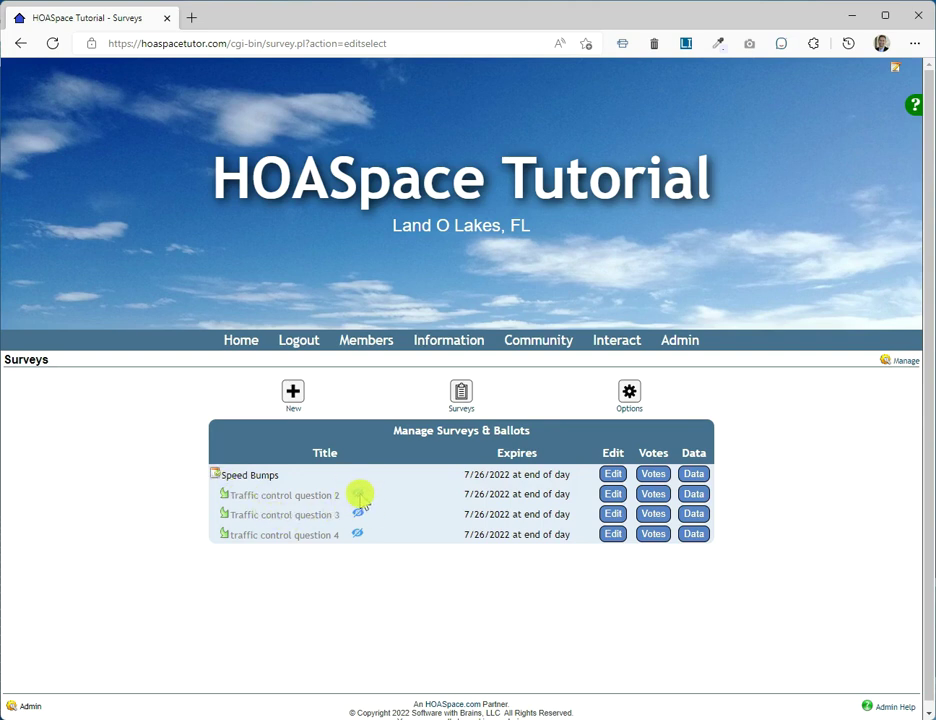
View the public survey listing, check the Speed Bumps survey's linked questions and Clear Links option, and return to survey management without changing the links.
{"action": "mouse_move", "coordinate": [360, 497]}
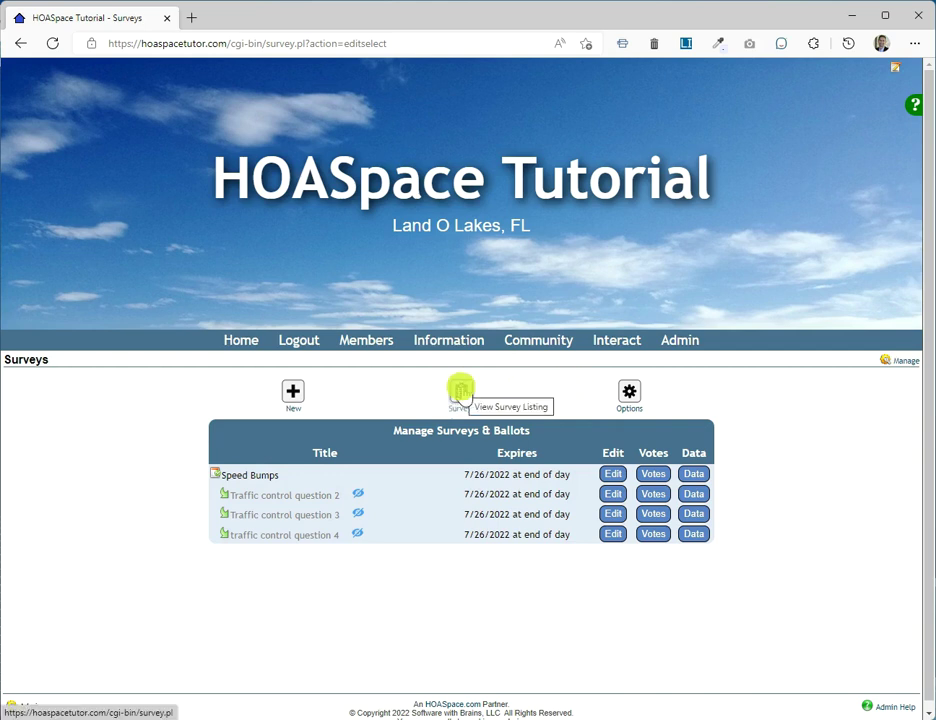
{"action": "left_click", "coordinate": [461, 392]}
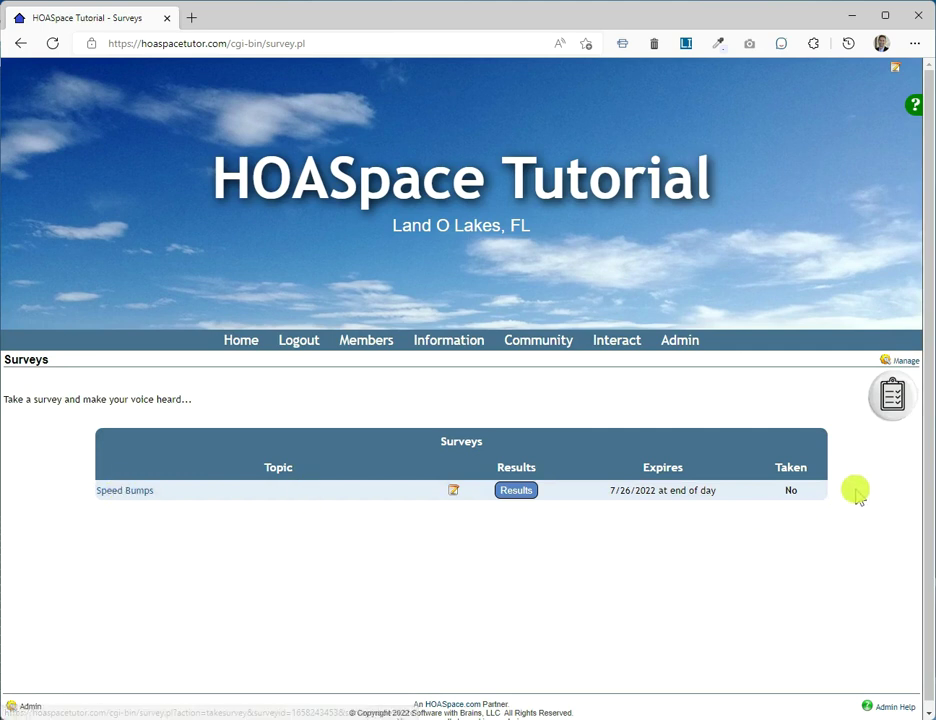
{"action": "left_click", "coordinate": [451, 492]}
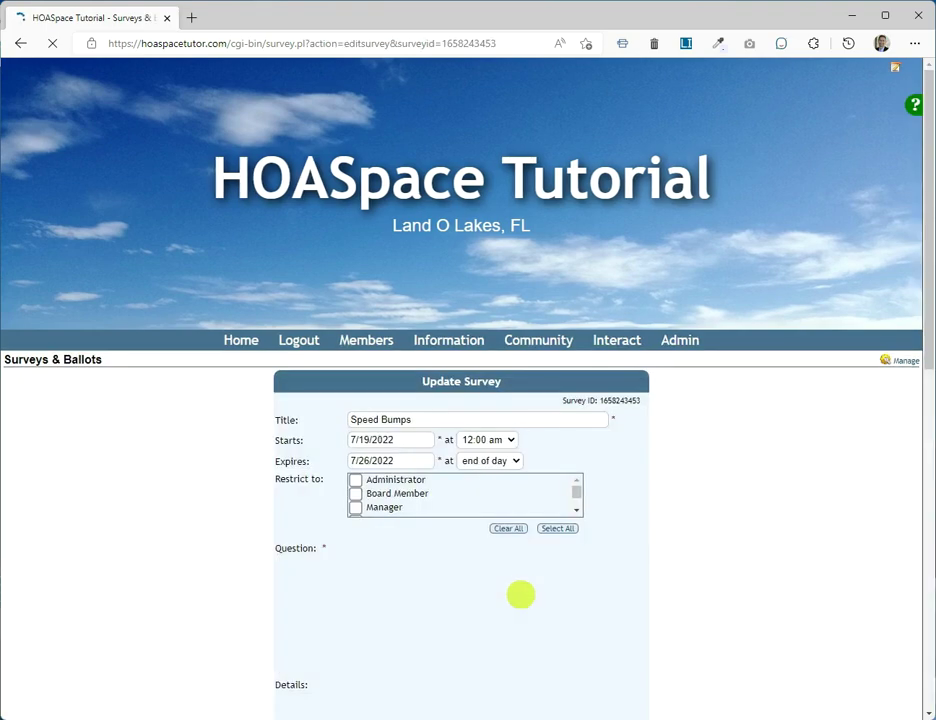
{"action": "scroll", "coordinate": [670, 540], "scroll_direction": "down", "scroll_amount": 3}
{"action": "scroll", "coordinate": [679, 535], "scroll_direction": "down", "scroll_amount": 10}
{"action": "left_click", "coordinate": [313, 640]}
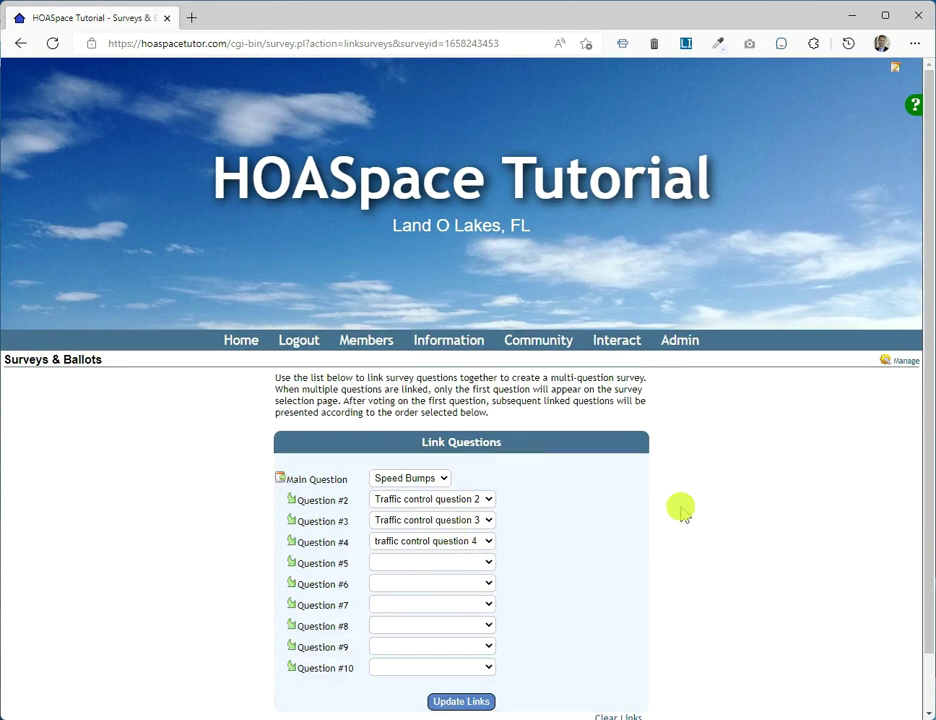
{"action": "scroll", "coordinate": [831, 463], "scroll_direction": "down", "scroll_amount": 2}
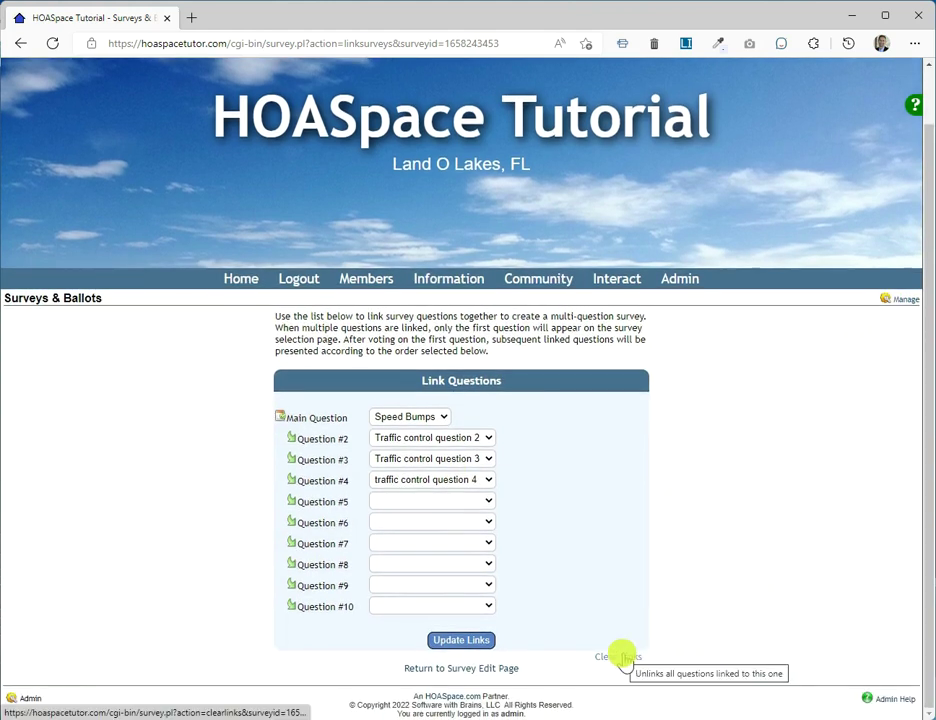
{"action": "left_click", "coordinate": [905, 299]}
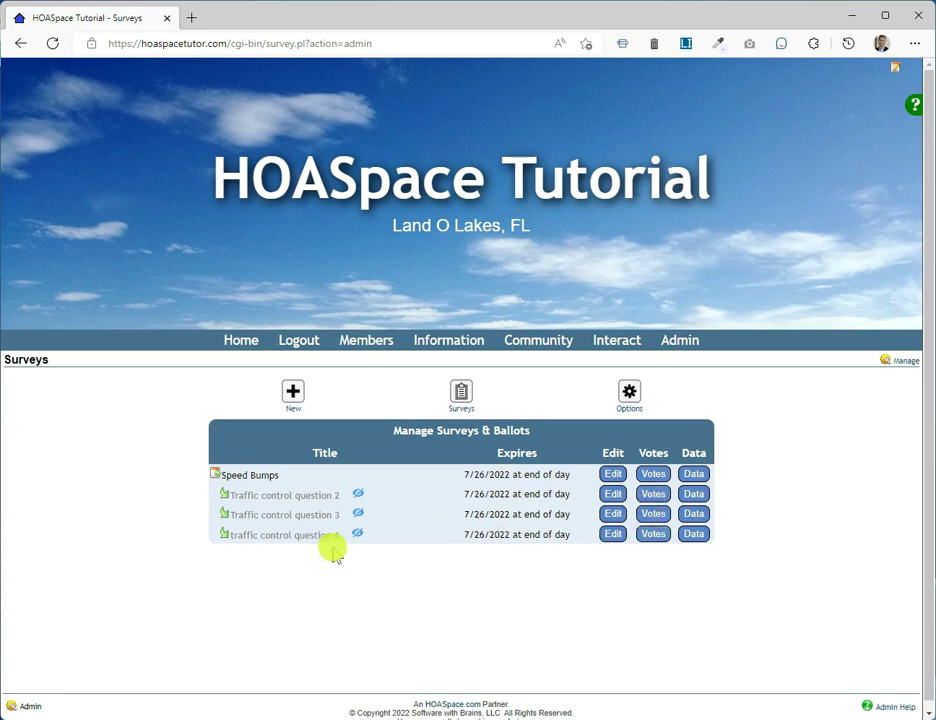
Open the Speed Bumps survey for editing and examine its dates, question, responses, voting options and the setting for updating all linked questions.
{"action": "left_click", "coordinate": [613, 475]}
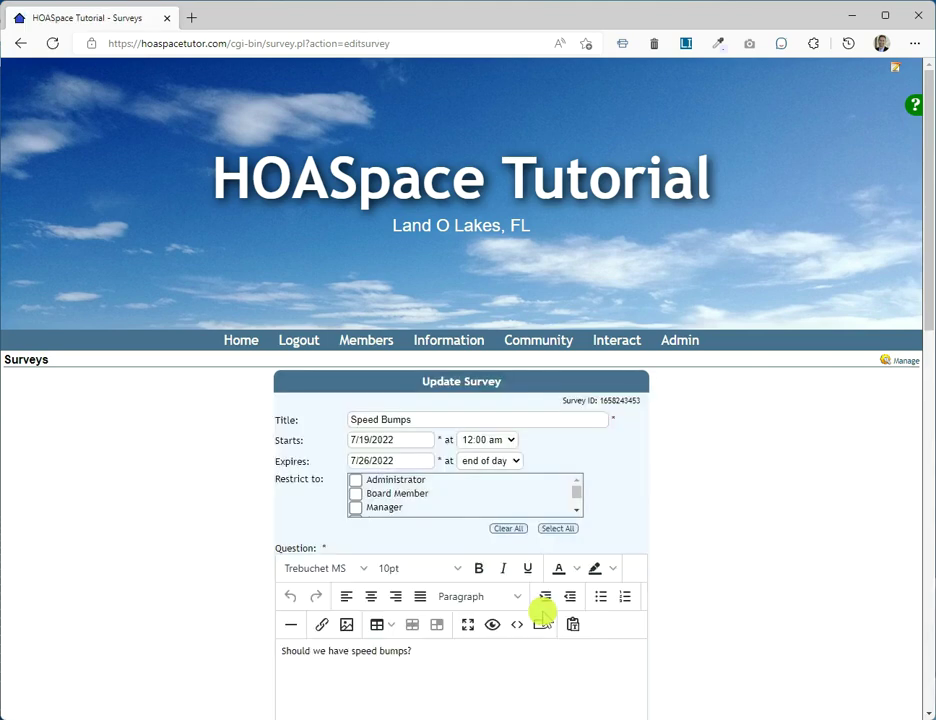
{"action": "scroll", "coordinate": [631, 560], "scroll_direction": "down", "scroll_amount": 6}
{"action": "scroll", "coordinate": [634, 560], "scroll_direction": "down", "scroll_amount": 4}
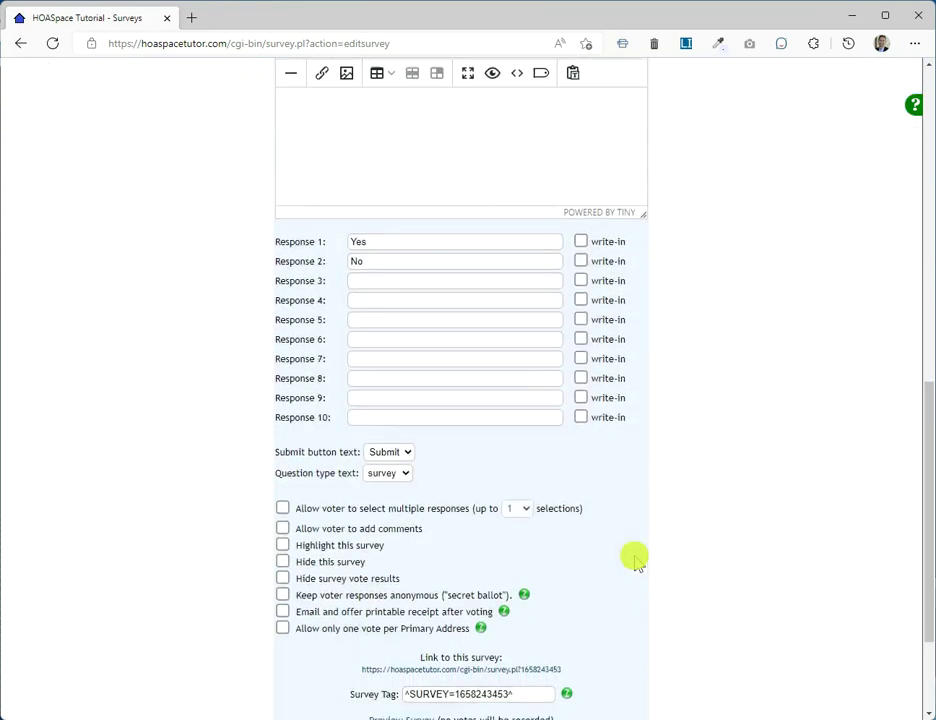
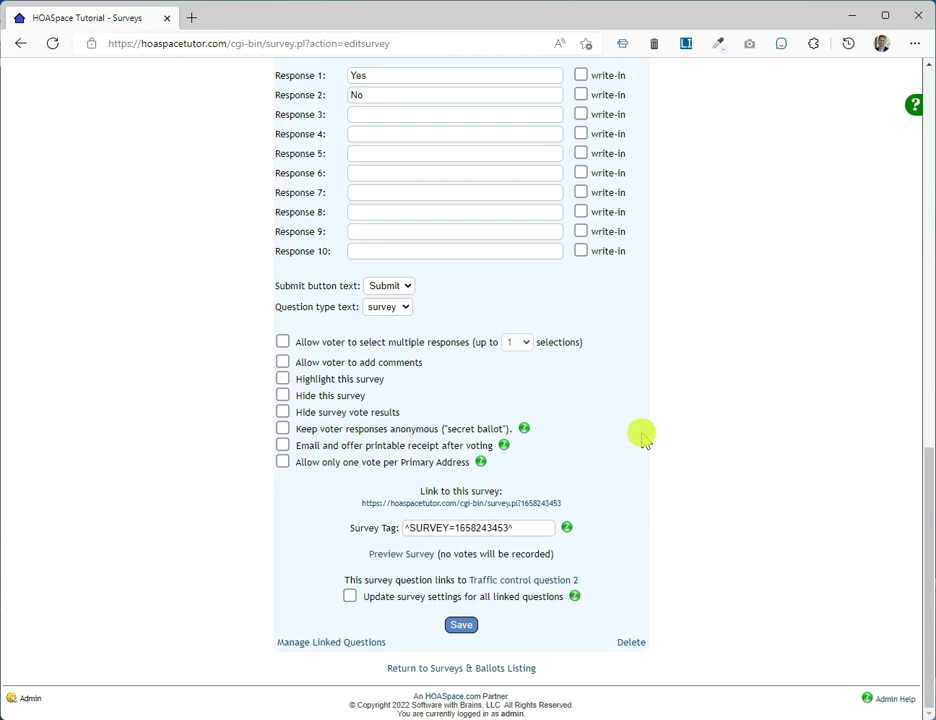
{"action": "scroll", "coordinate": [642, 436], "scroll_direction": "up", "scroll_amount": 1}
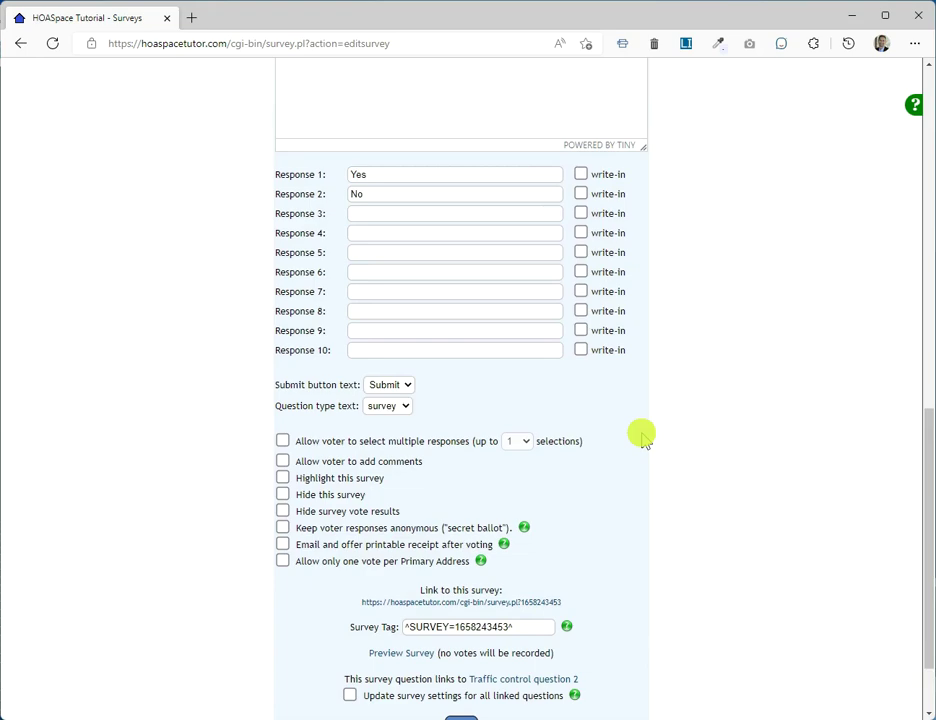
{"action": "scroll", "coordinate": [642, 436], "scroll_direction": "up", "scroll_amount": 2}
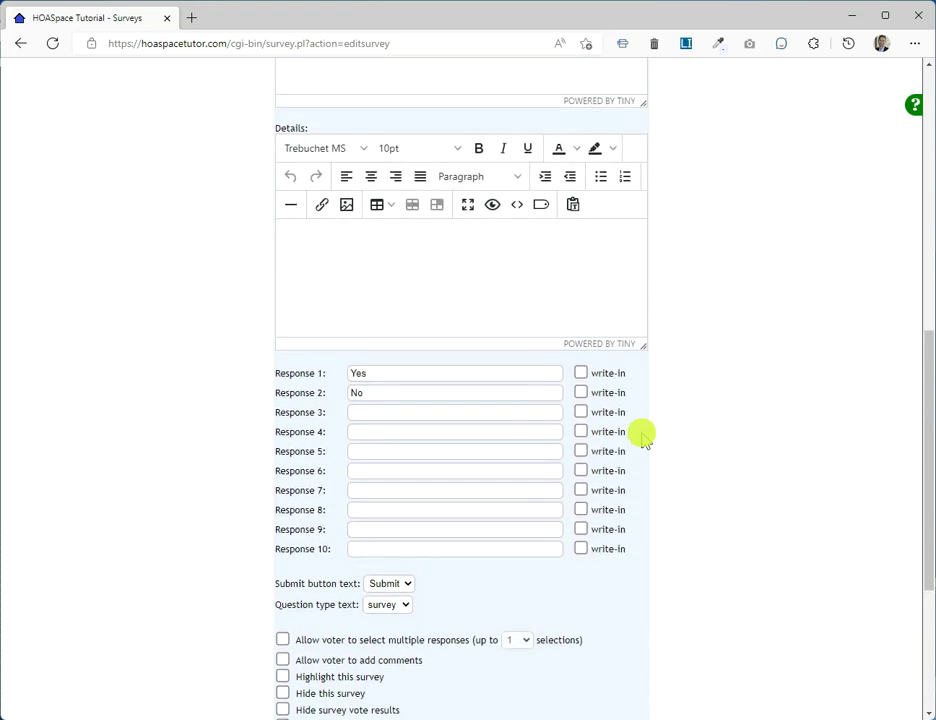
{"action": "scroll", "coordinate": [645, 437], "scroll_direction": "up", "scroll_amount": 6}
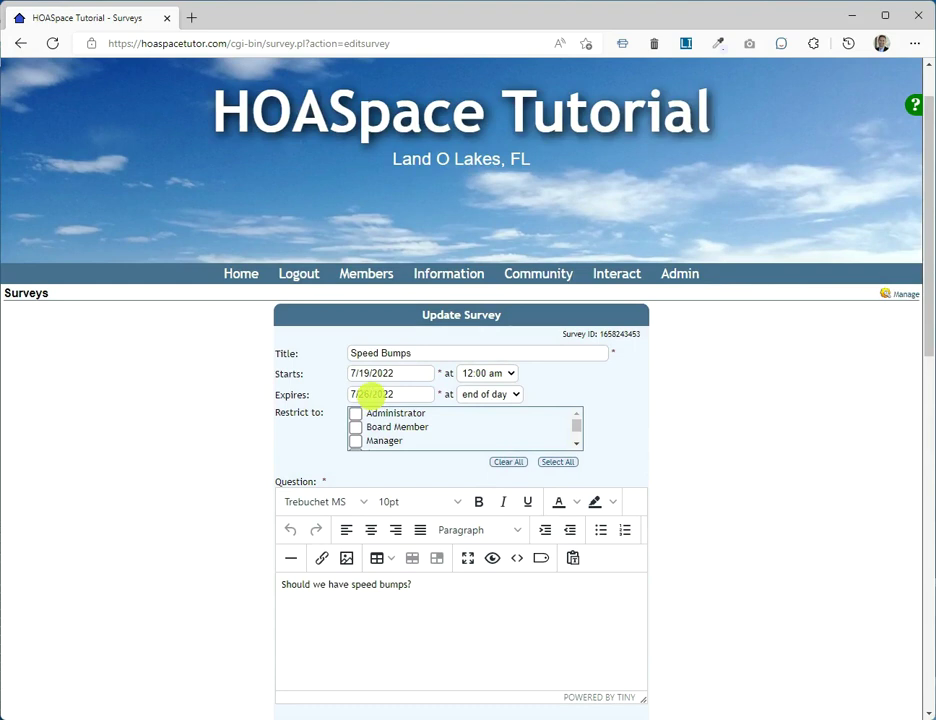
{"action": "scroll", "coordinate": [372, 393], "scroll_direction": "down", "scroll_amount": 2}
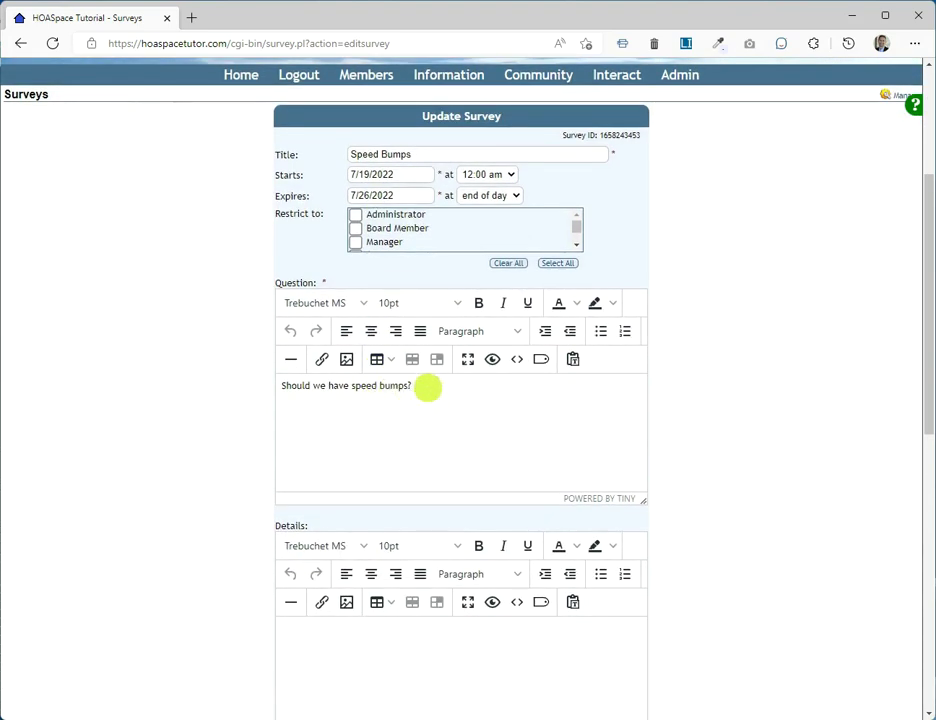
{"action": "scroll", "coordinate": [417, 388], "scroll_direction": "down", "scroll_amount": 3}
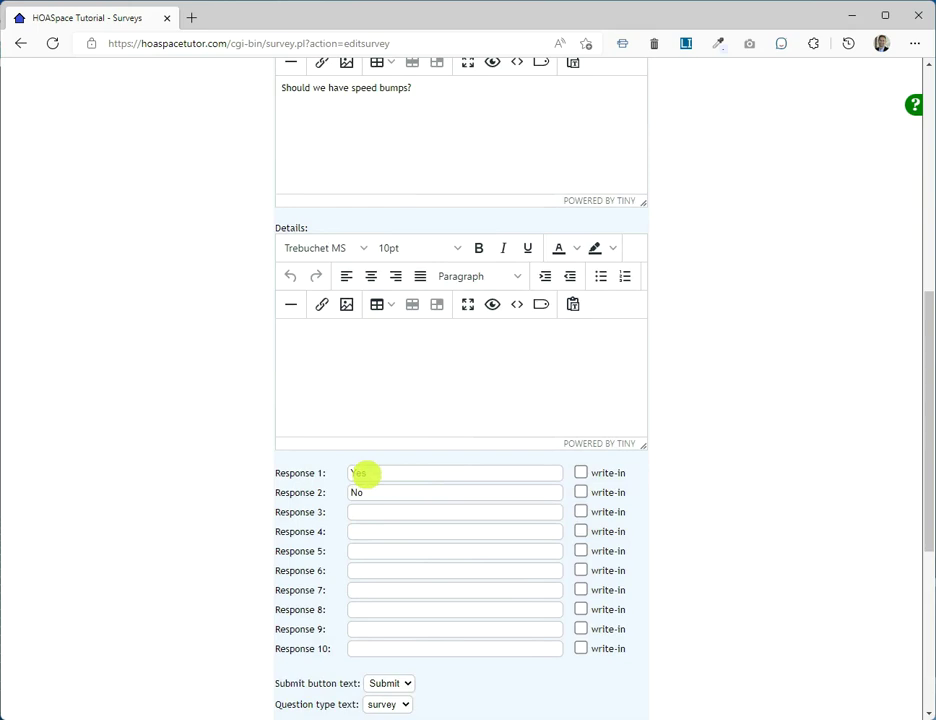
{"action": "scroll", "coordinate": [720, 525], "scroll_direction": "down", "scroll_amount": 3}
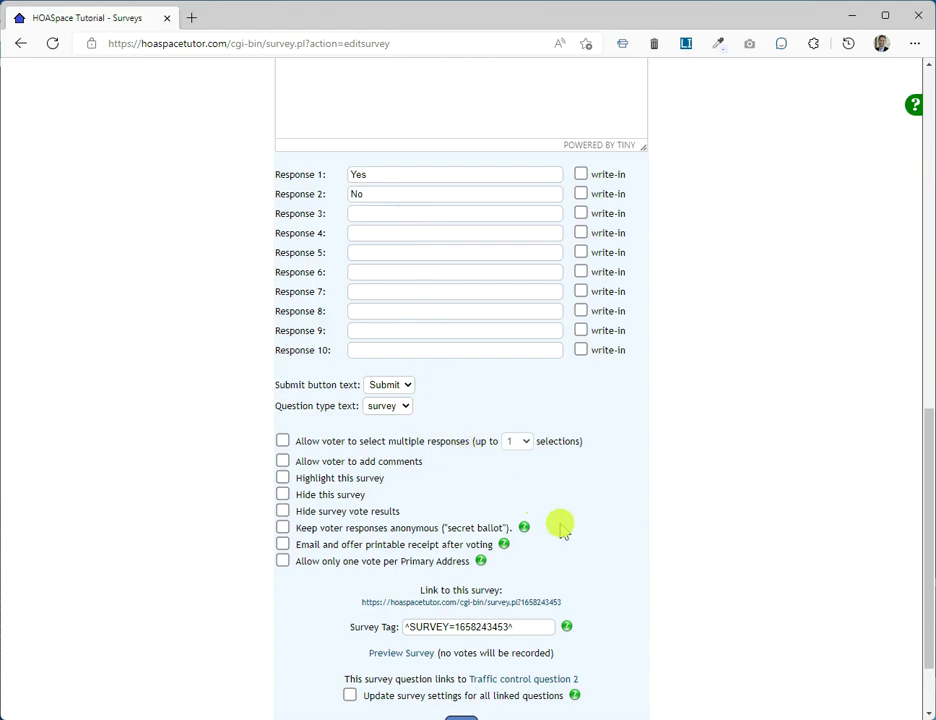
{"action": "scroll", "coordinate": [575, 533], "scroll_direction": "down", "scroll_amount": 1}
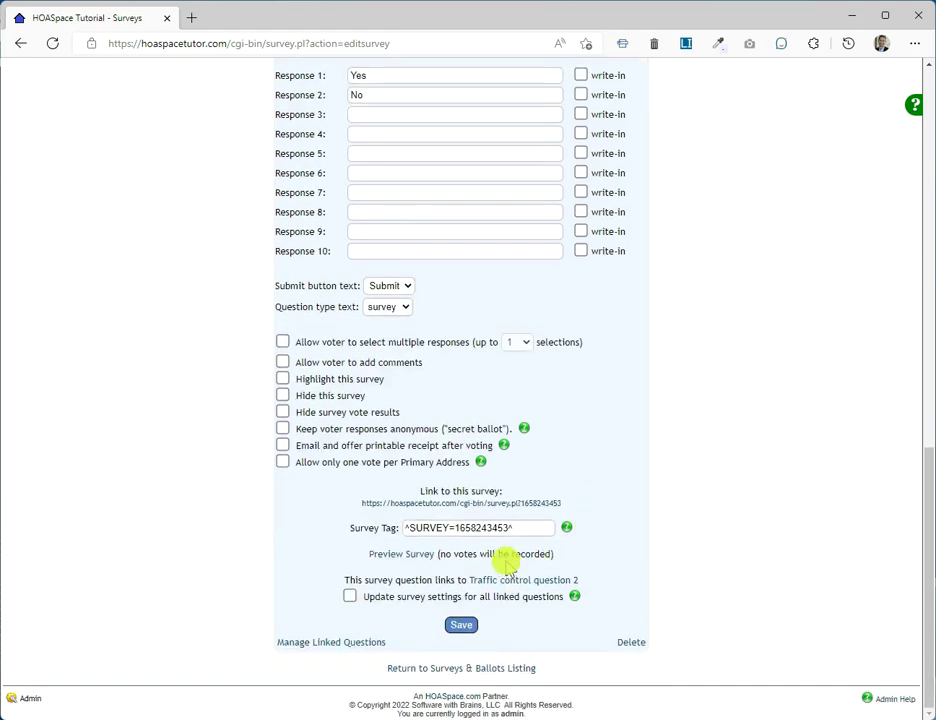
Preview the linked Speed Bumps survey, answering its four questions Yes, No, Yes and Yes, review the results page and return to the listing.
{"action": "left_click", "coordinate": [400, 555]}
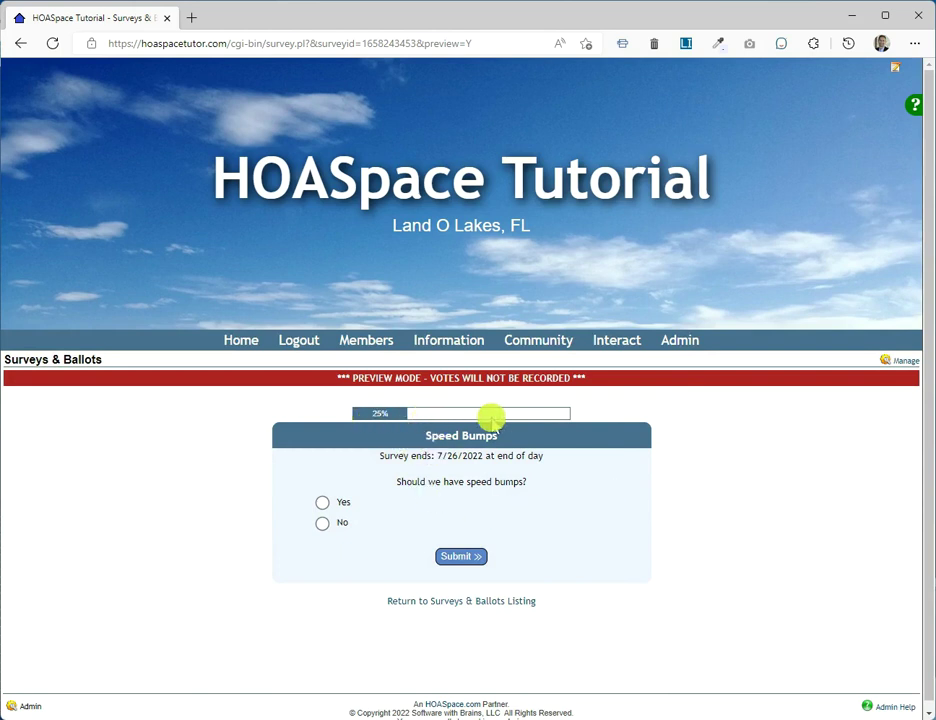
{"action": "left_click", "coordinate": [322, 502]}
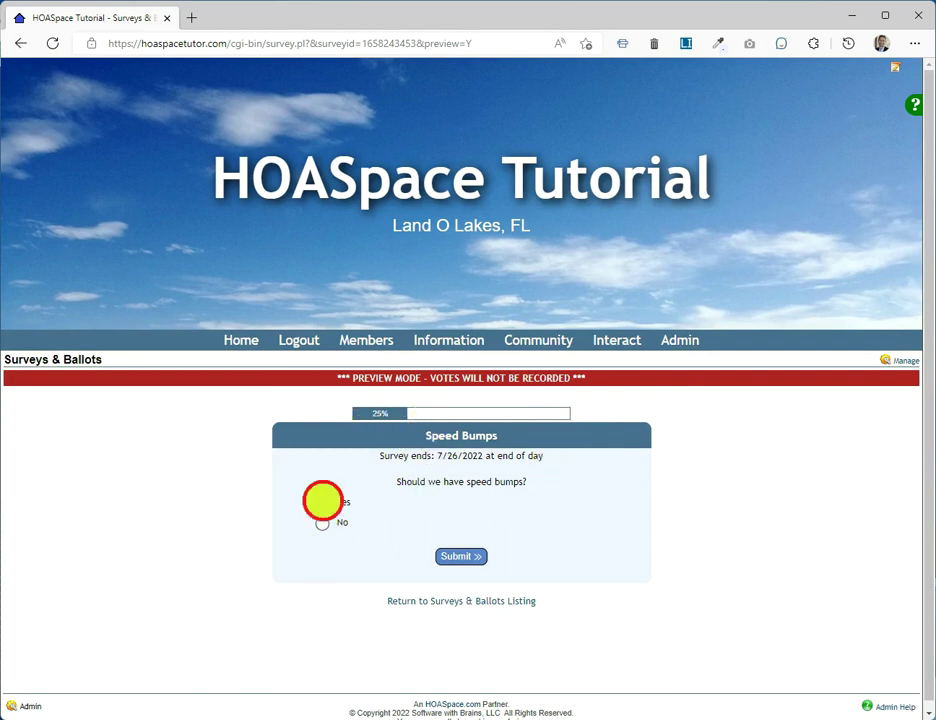
{"action": "left_click", "coordinate": [455, 555]}
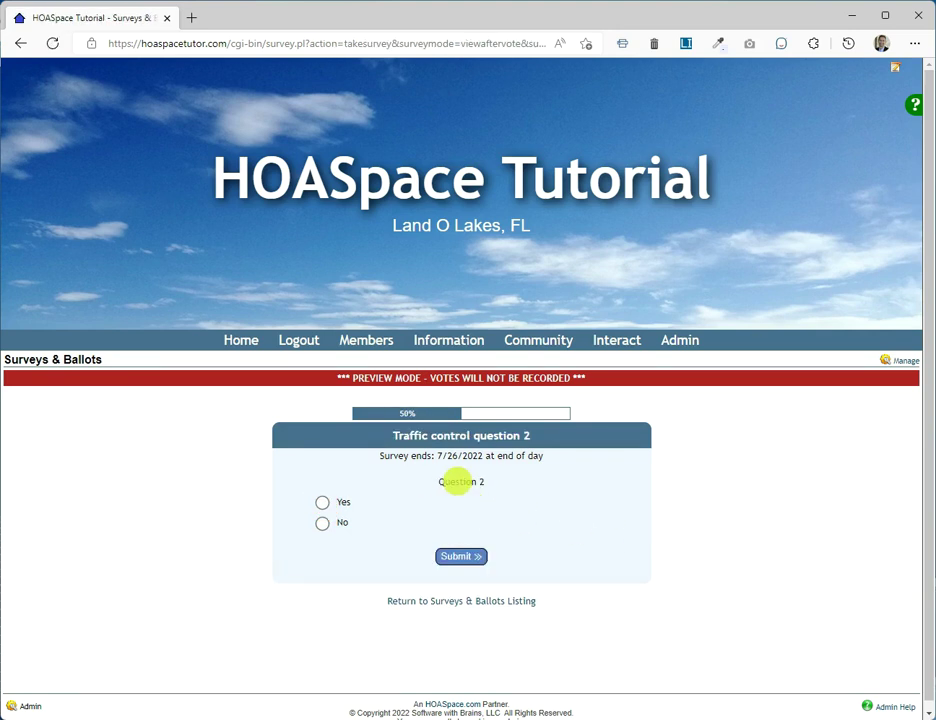
{"action": "left_click", "coordinate": [322, 523]}
{"action": "left_click", "coordinate": [449, 560]}
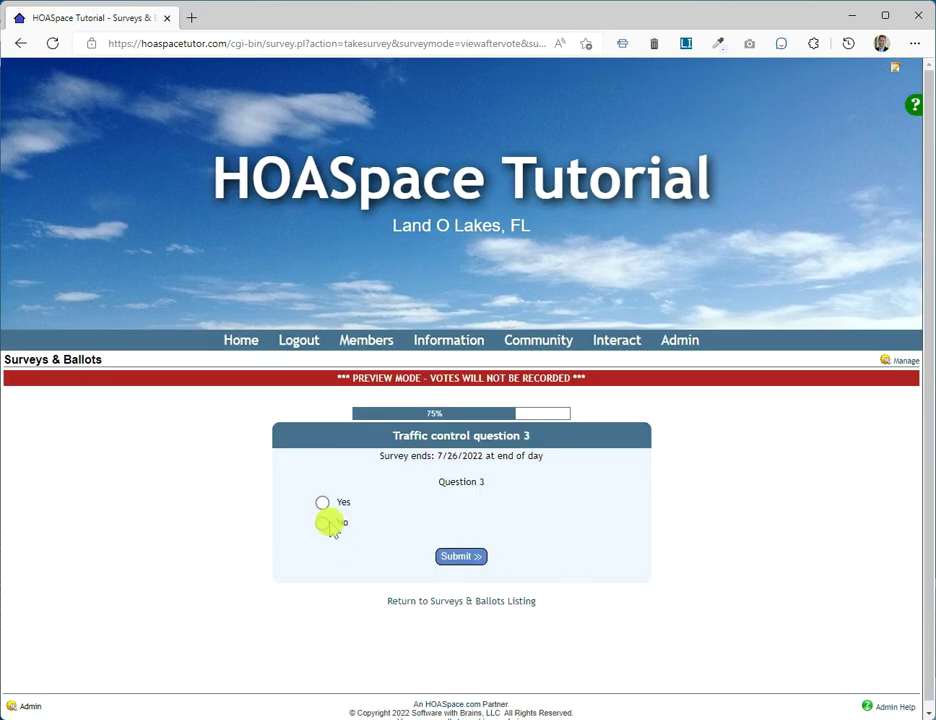
{"action": "left_click", "coordinate": [322, 502]}
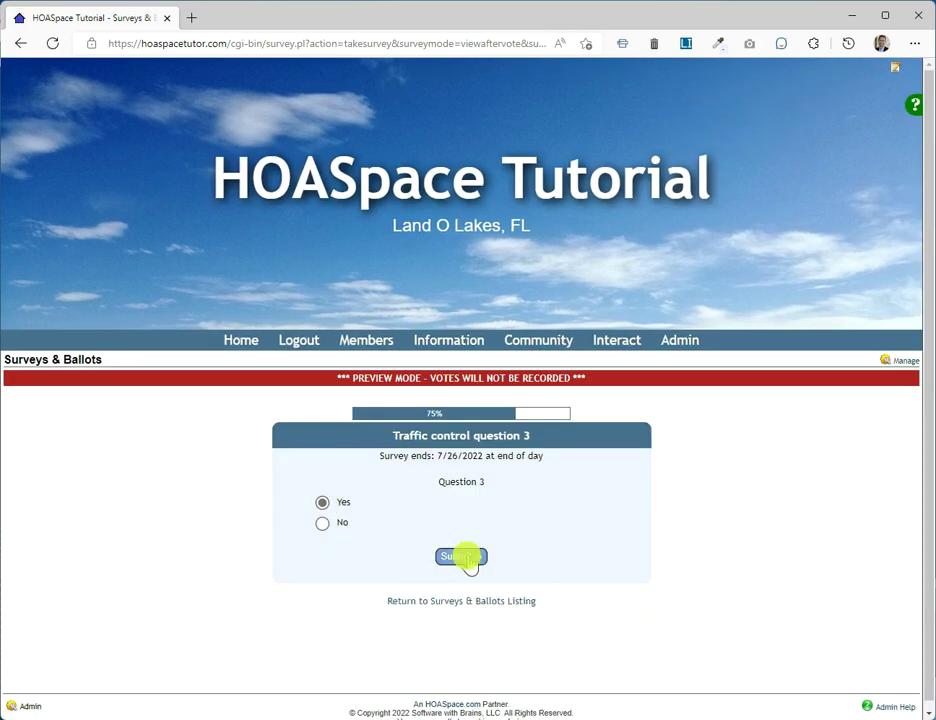
{"action": "left_click", "coordinate": [462, 557]}
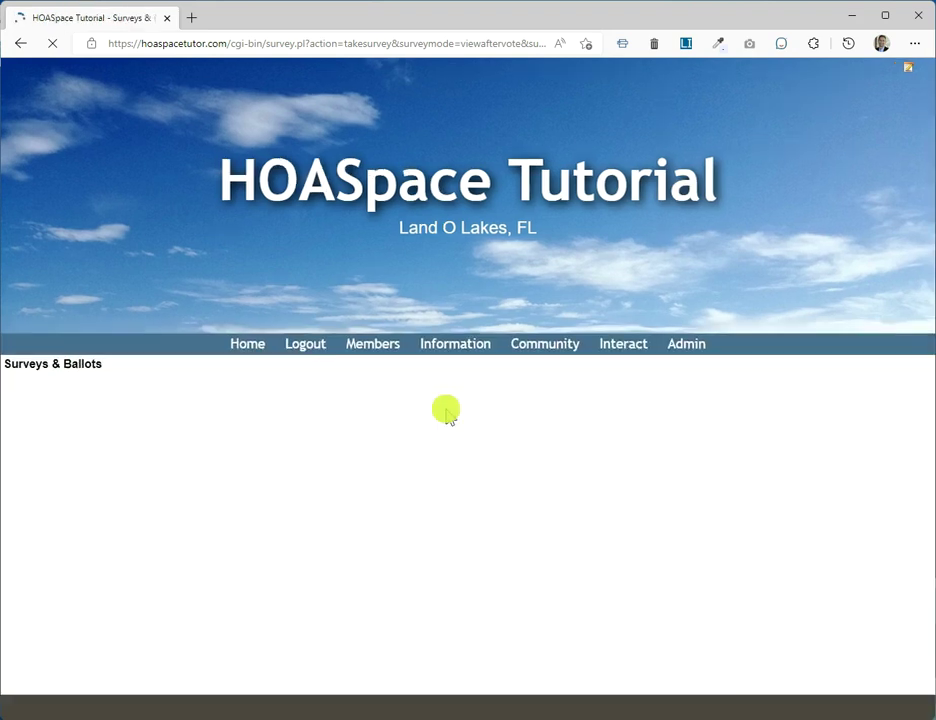
{"action": "left_click", "coordinate": [322, 503]}
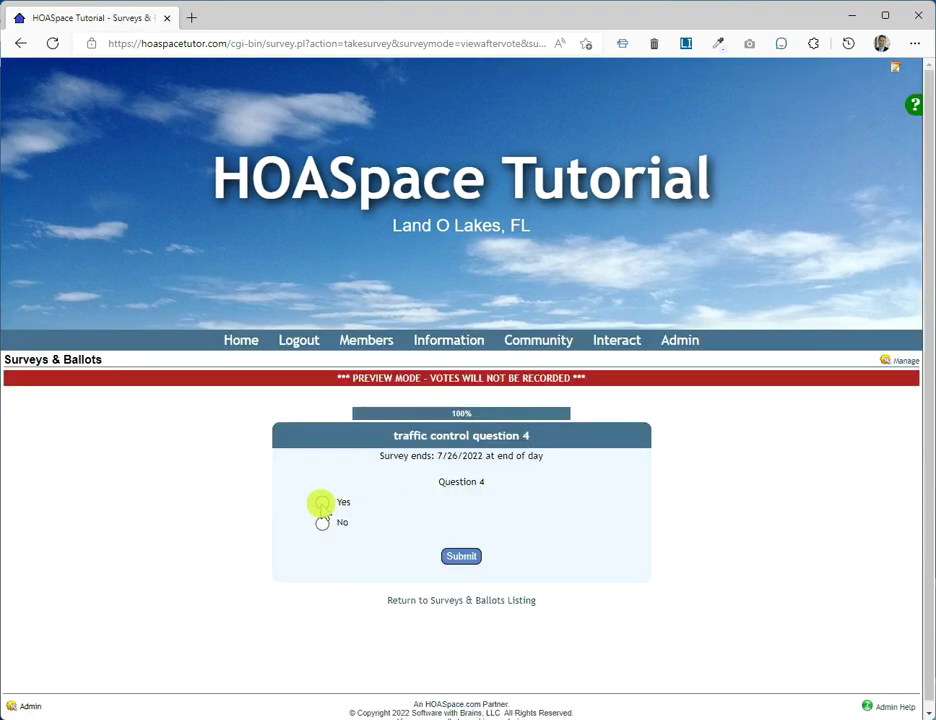
{"action": "left_click", "coordinate": [461, 556]}
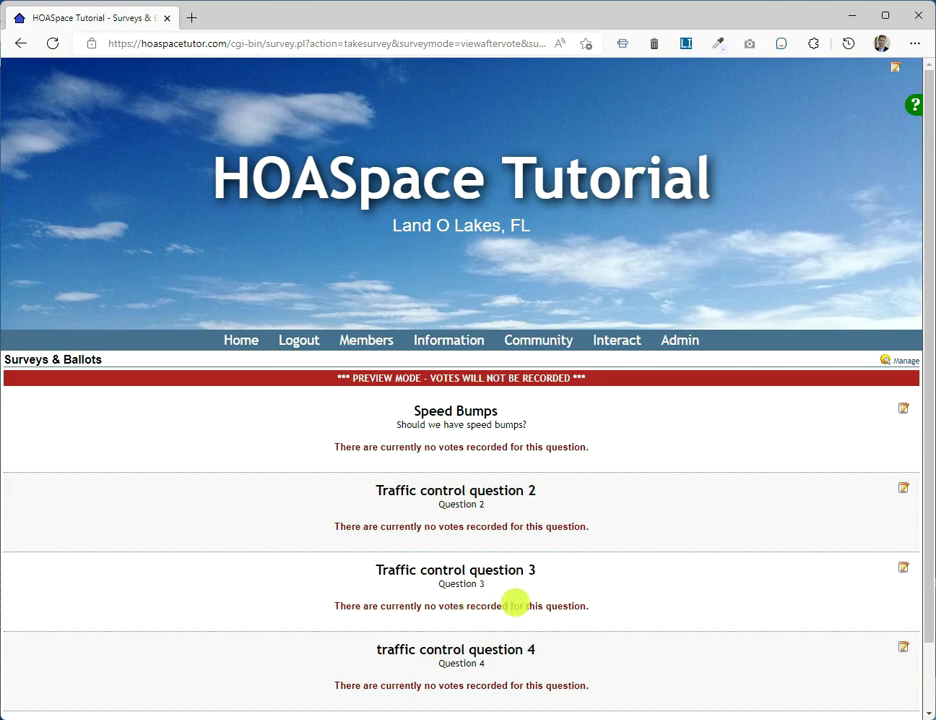
{"action": "scroll", "coordinate": [526, 612], "scroll_direction": "down", "scroll_amount": 2}
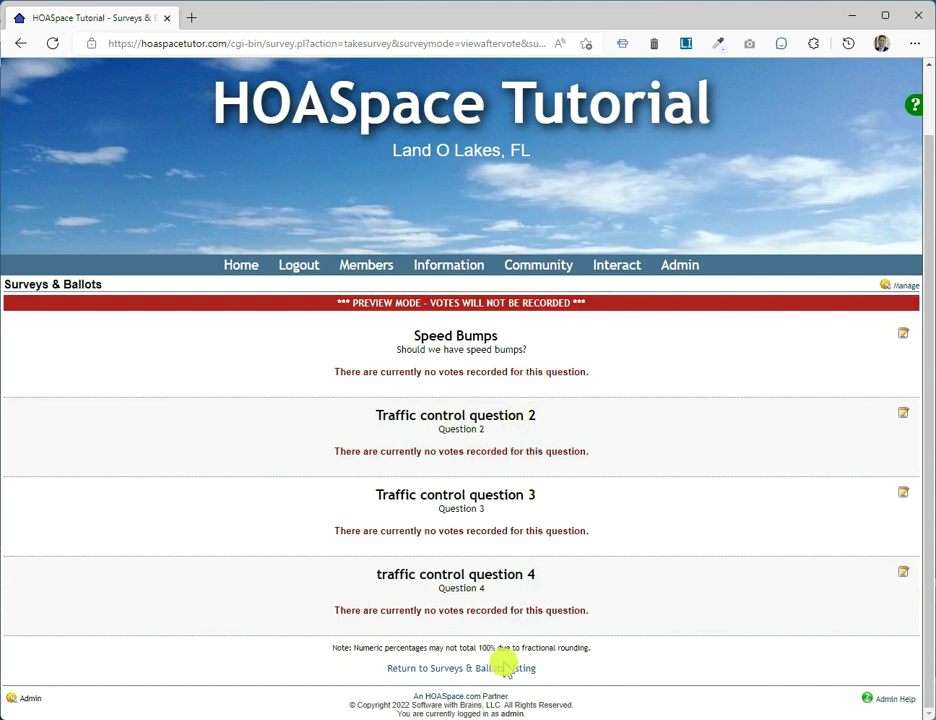
{"action": "left_click", "coordinate": [510, 668]}
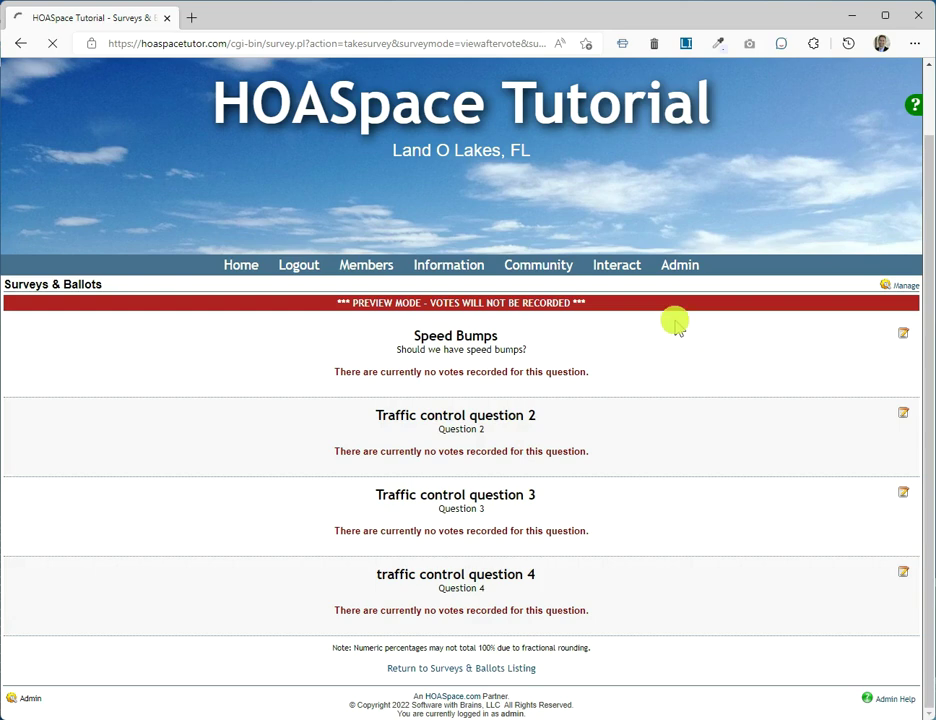